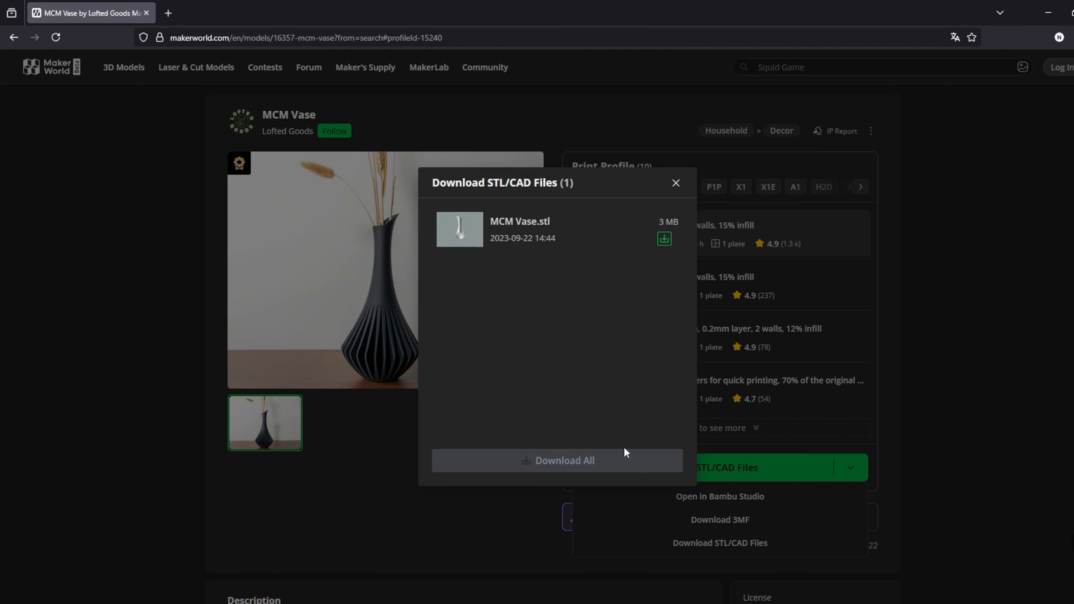
# Download the MCM Vase.stl model file from MakerWorld.
pyautogui.click(664, 239)
pyautogui.moveTo(493, 385); pyautogui.dragTo(591, 392)
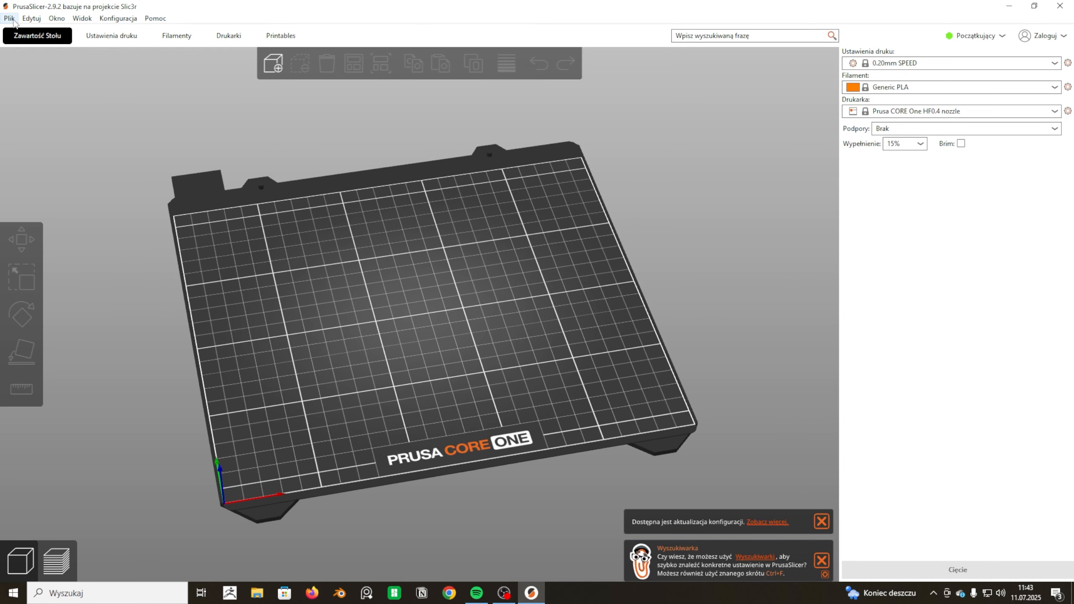
pyautogui.click(12, 19)
pyautogui.moveTo(80, 97)
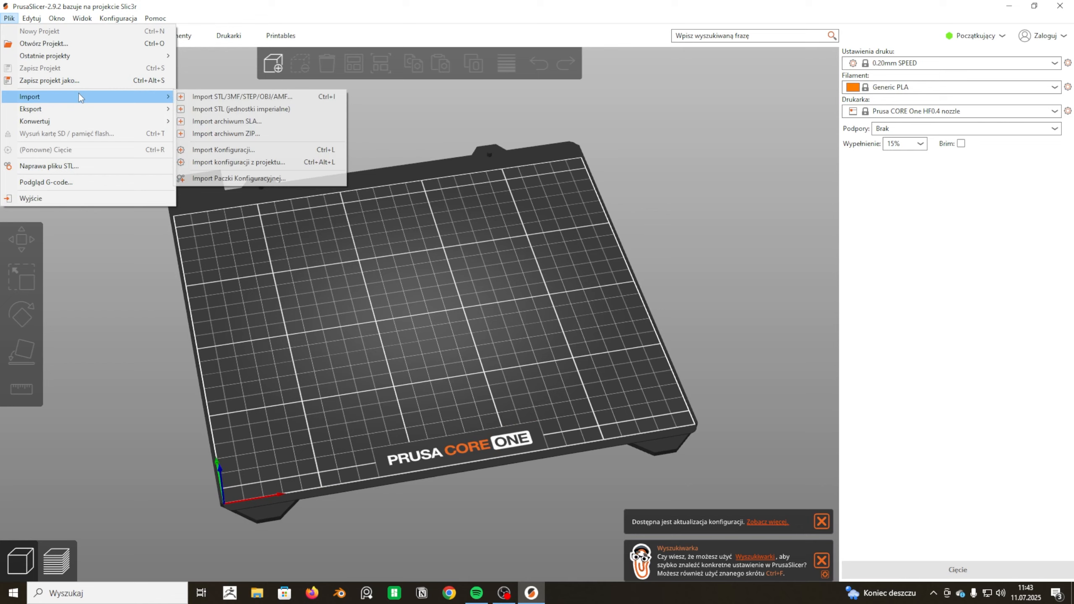
pyautogui.click(237, 110)
pyautogui.press('Escape')
# In PrusaSlicer, import the MCM+Vase STL model from the Pobrane folder onto the print bed.
pyautogui.click(9, 18)
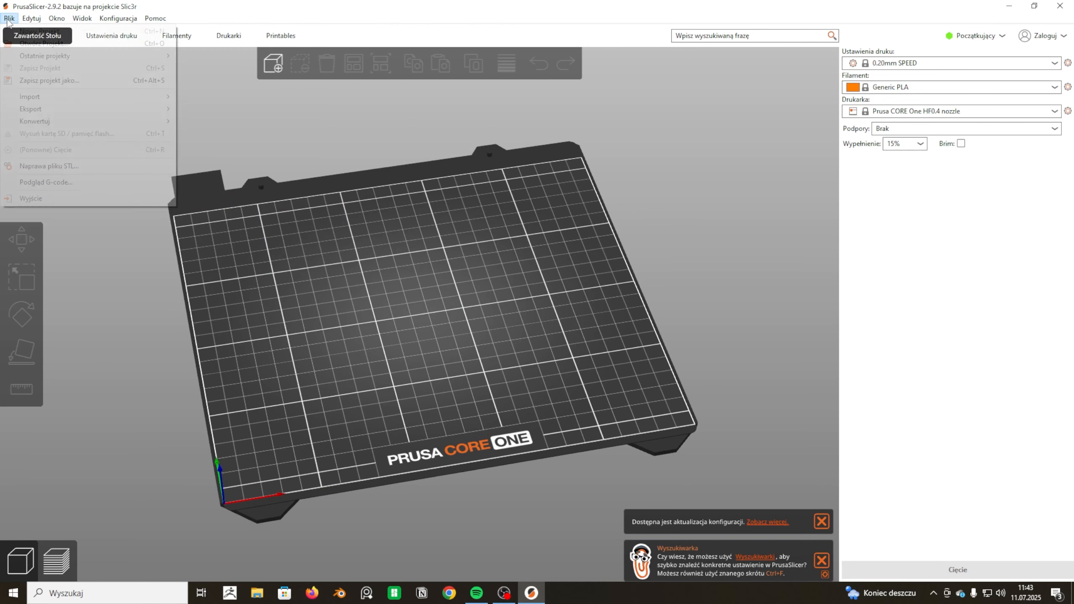
pyautogui.moveTo(129, 97)
pyautogui.click(235, 100)
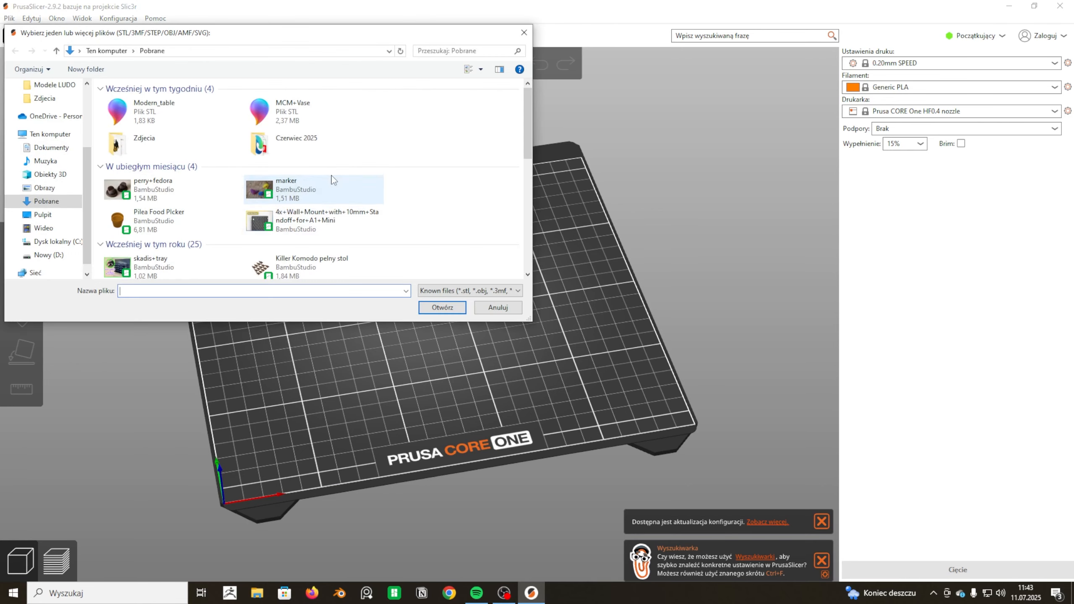
pyautogui.doubleClick(330, 186)
# Scale the vase down uniformly to about 64 mm tall and deselect it.
pyautogui.moveTo(558, 338); pyautogui.dragTo(568, 349)
pyautogui.scroll(-5, 520, 298)
pyautogui.moveTo(520, 298); pyautogui.dragTo(530, 306)
pyautogui.press('s')
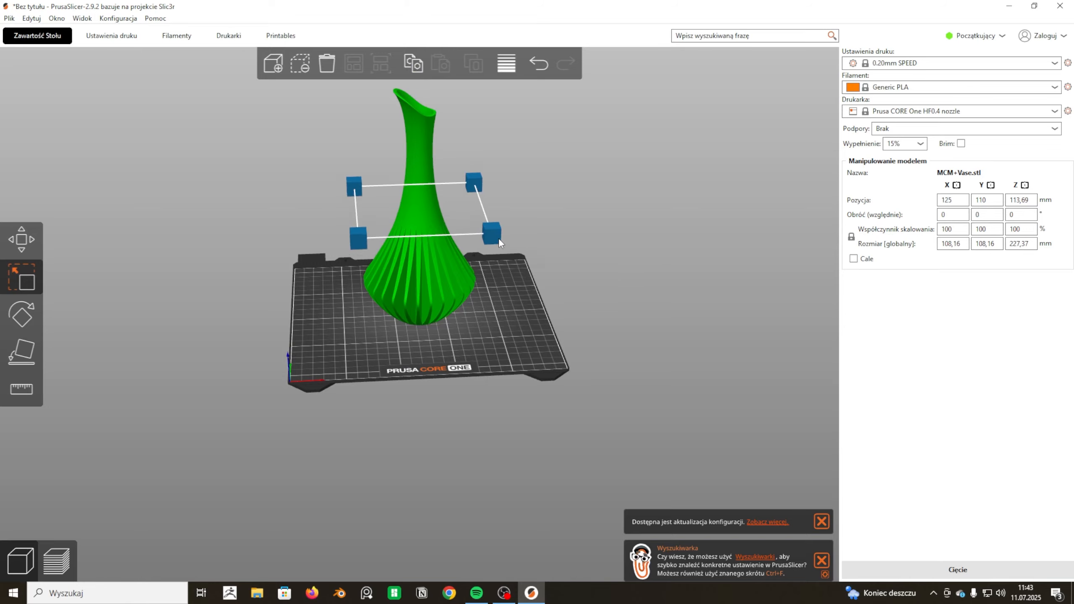
pyautogui.moveTo(499, 238); pyautogui.dragTo(401, 241)
pyautogui.scroll(5, 519, 338)
pyautogui.click(528, 347)
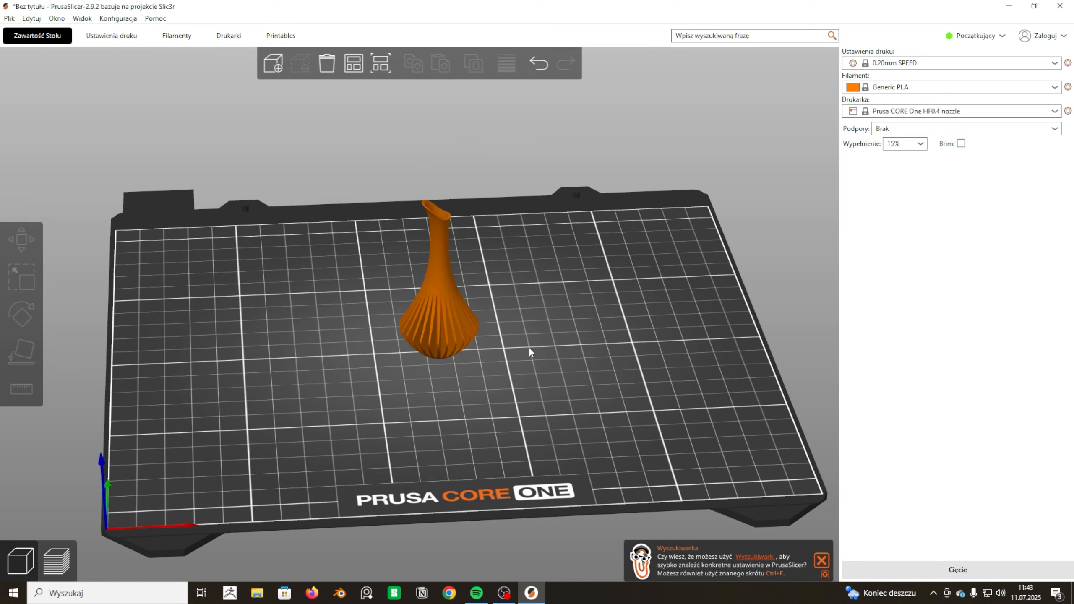
# Slice the vase and hide the Własny feature type in the toolpath preview.
pyautogui.click(57, 560)
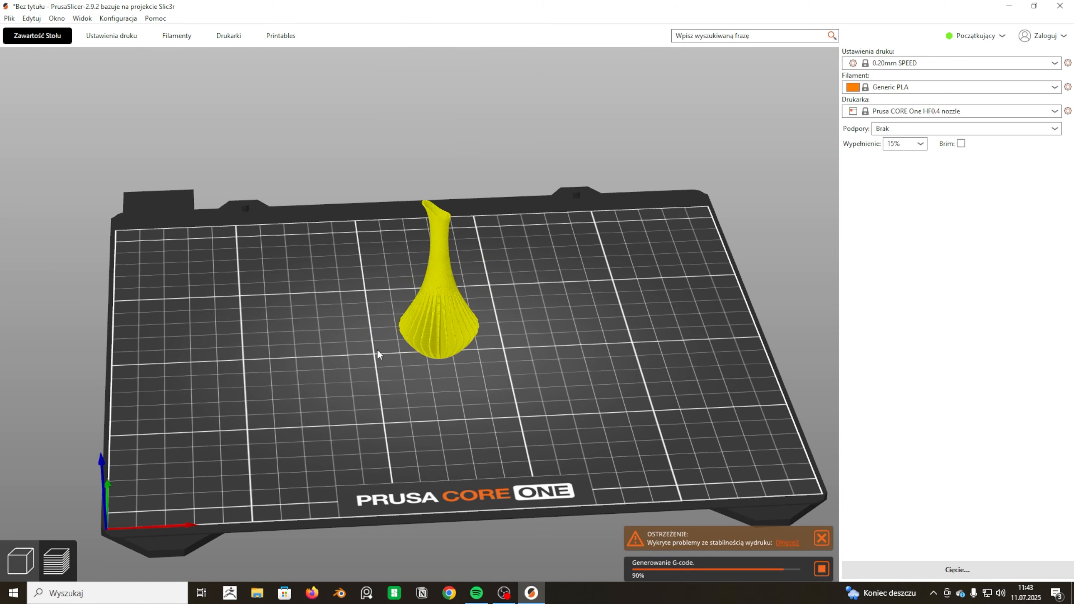
pyautogui.moveTo(431, 373); pyautogui.dragTo(613, 440)
pyautogui.click(37, 159)
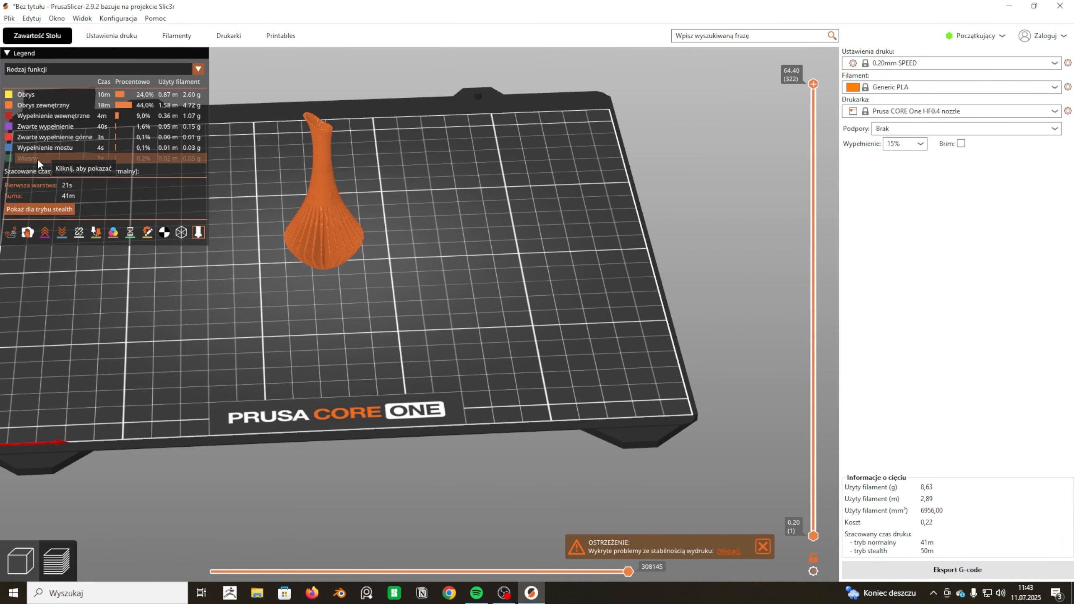
pyautogui.moveTo(337, 287); pyautogui.dragTo(444, 341)
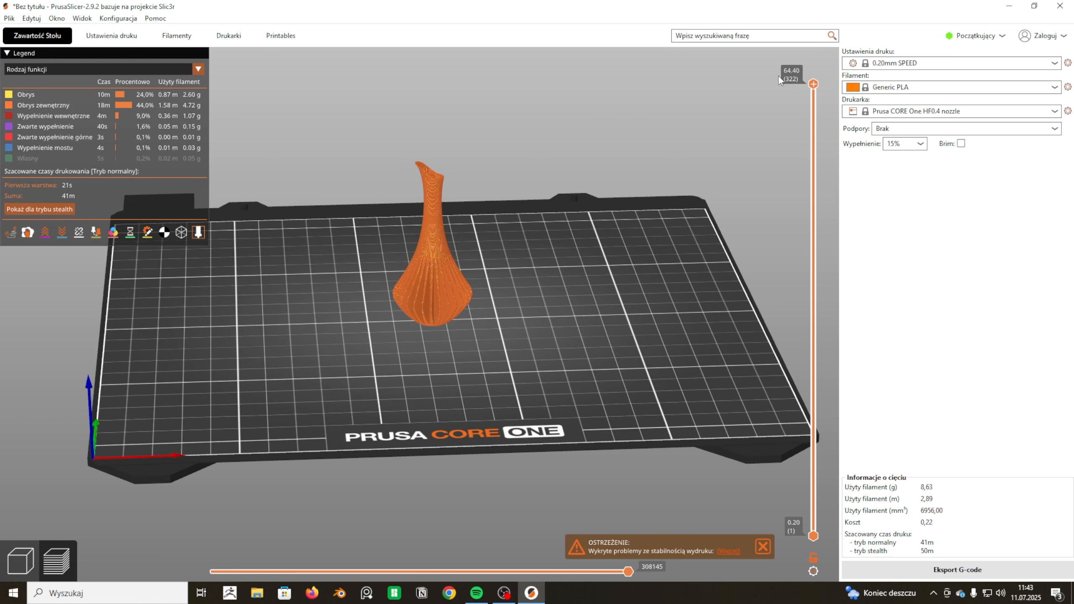
# Export the toolpaths as MCM+Vase.obj to the Pulpit folder, replacing the existing file.
pyautogui.click(8, 19)
pyautogui.moveTo(127, 108)
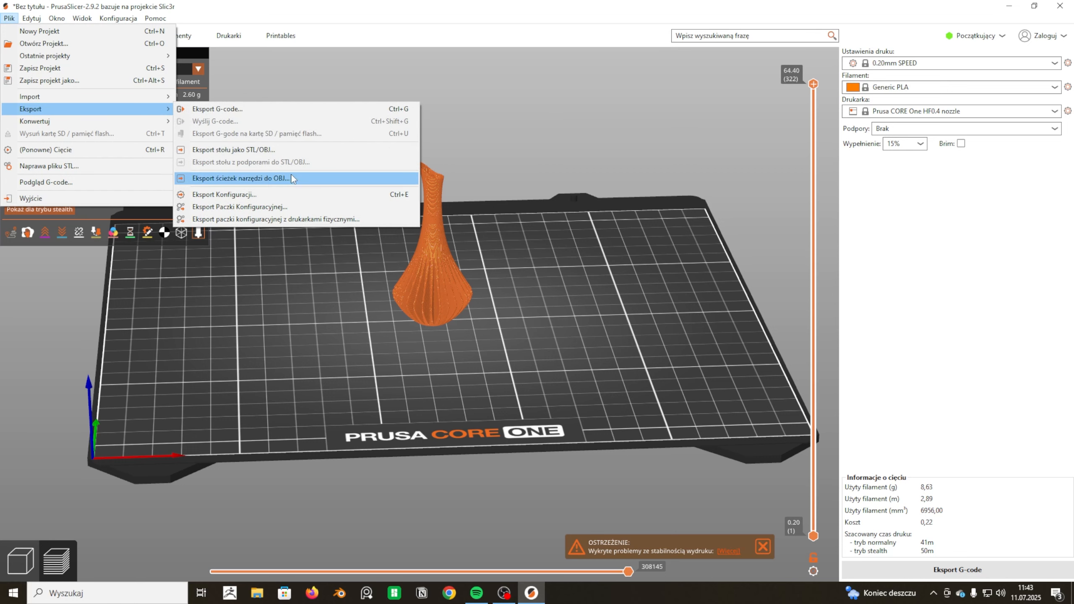
pyautogui.click(269, 183)
pyautogui.click(42, 241)
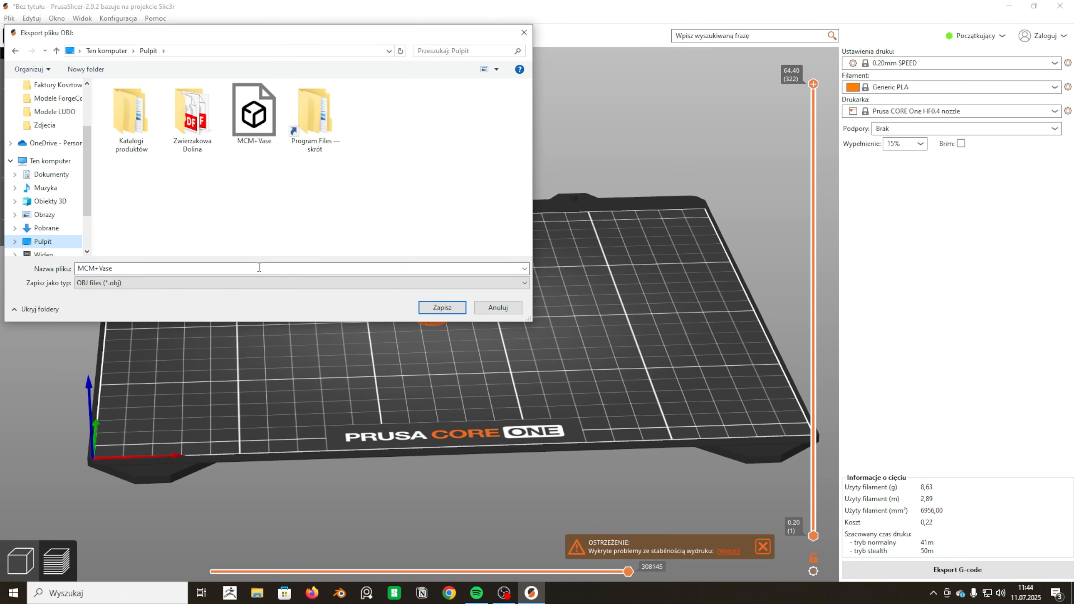
pyautogui.click(442, 308)
pyautogui.click(550, 295)
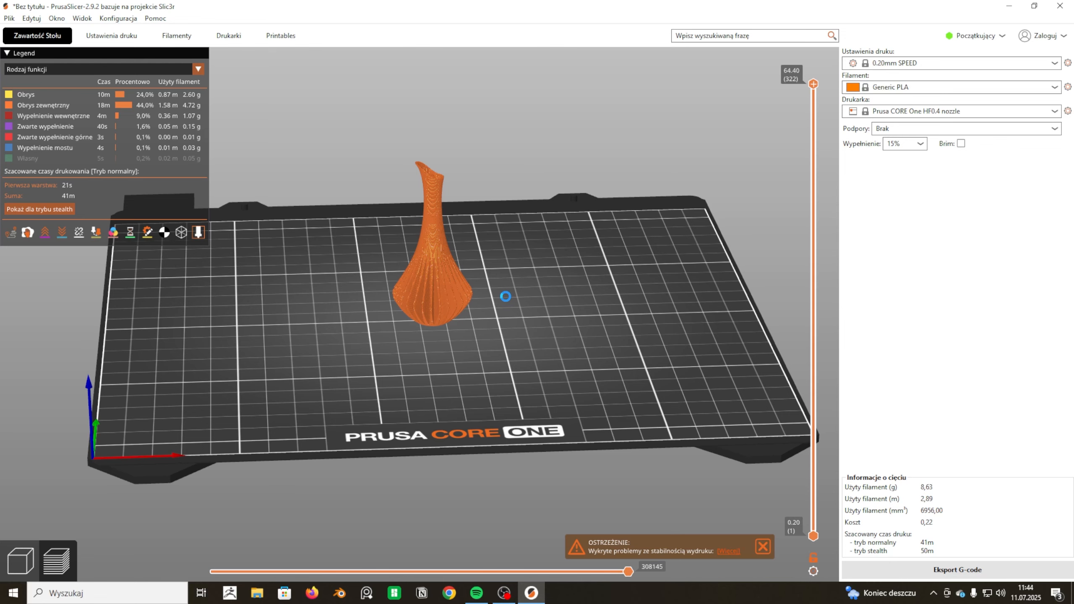
# Close PrusaSlicer and start a new General file in Blender.
pyautogui.click(1060, 6)
pyautogui.click(602, 337)
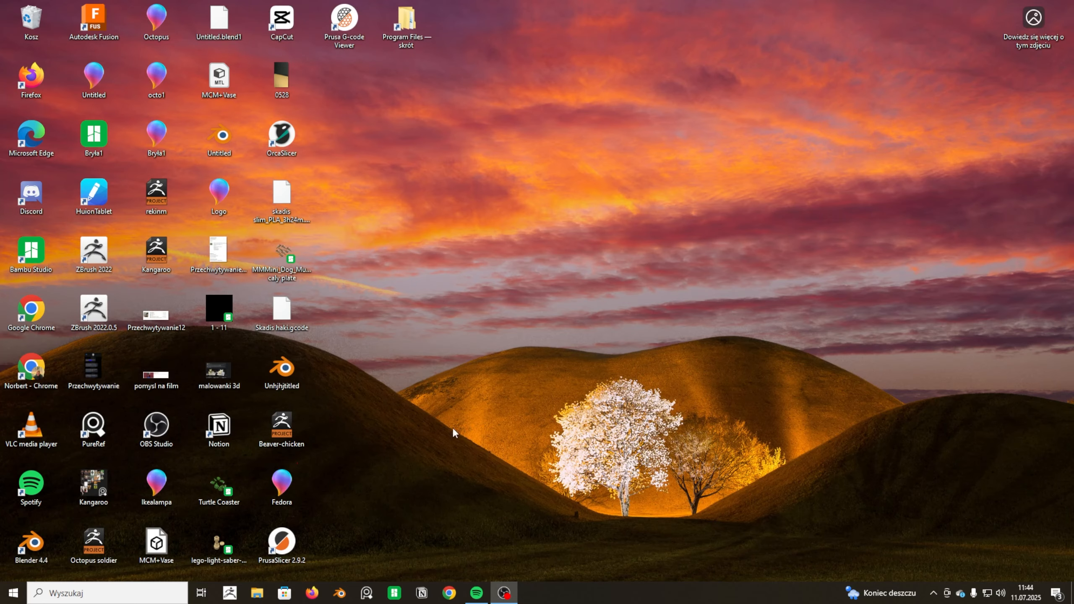
pyautogui.click(343, 594)
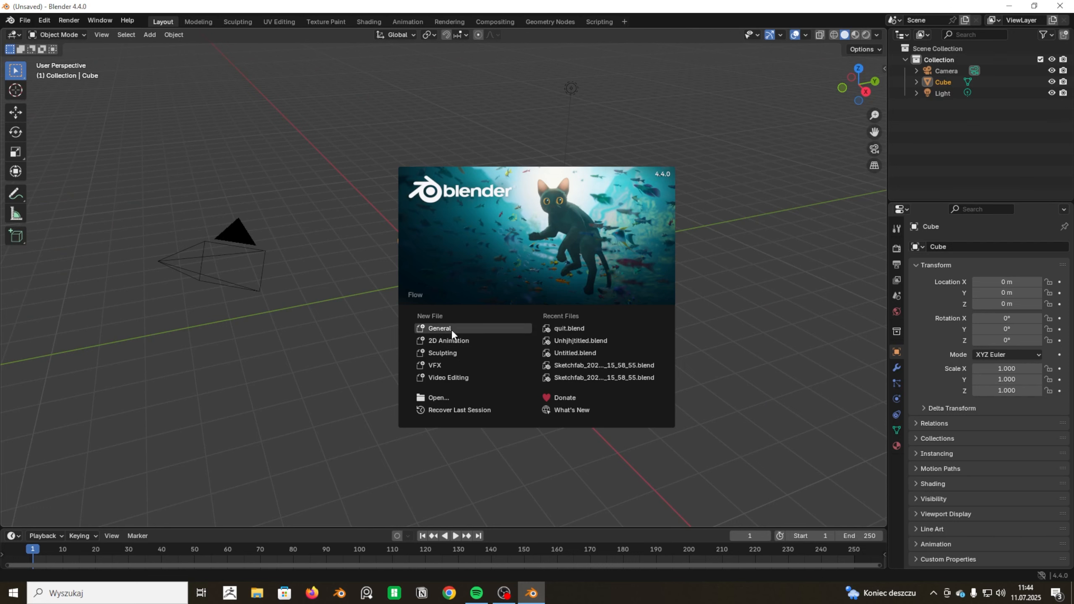
pyautogui.click(453, 329)
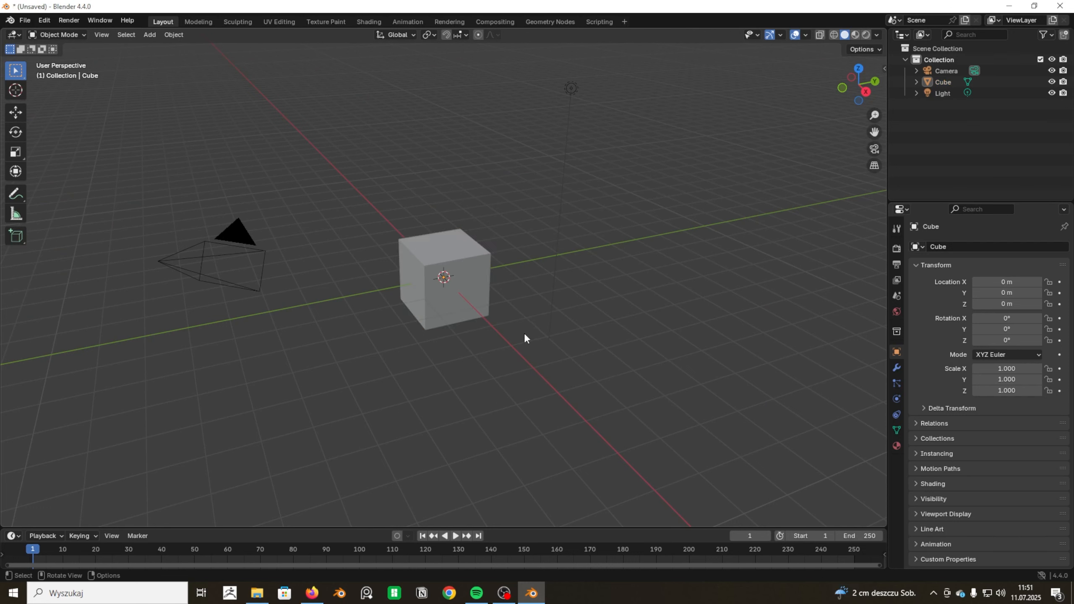
# Delete the default cube from the scene.
pyautogui.click(453, 262)
pyautogui.press('x')
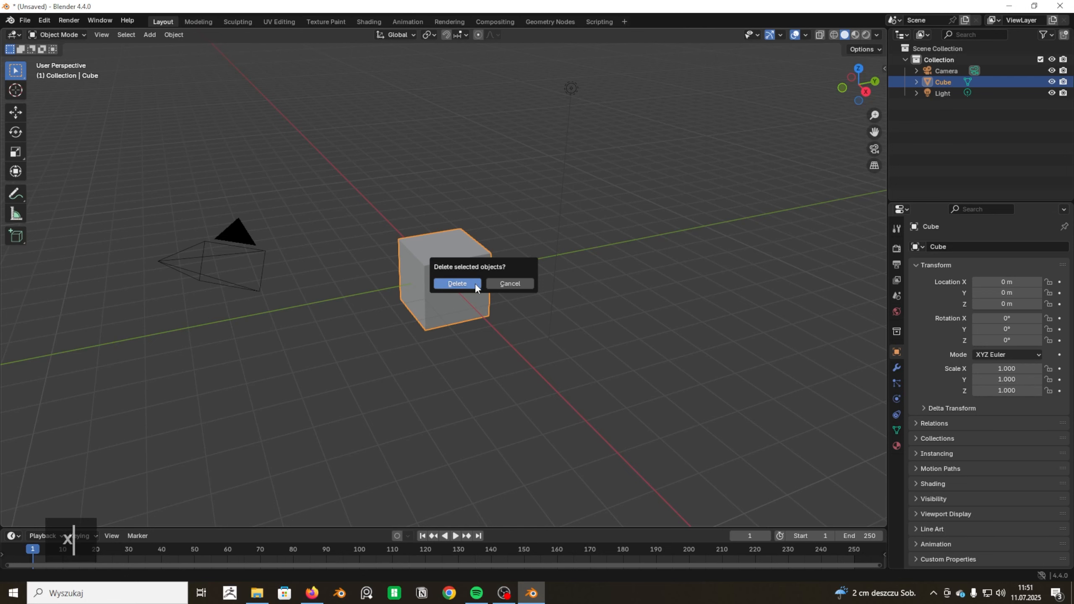
pyautogui.click(475, 283)
# Import MCM+Vase.obj from the Desktop folder as a Wavefront OBJ with the default import options.
pyautogui.click(25, 20)
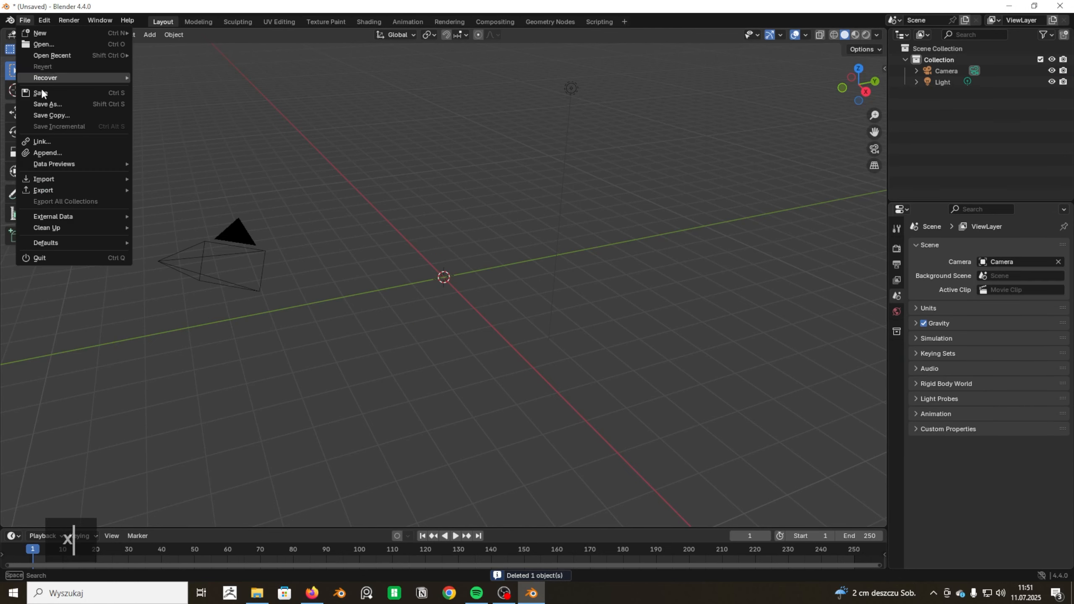
pyautogui.moveTo(76, 180)
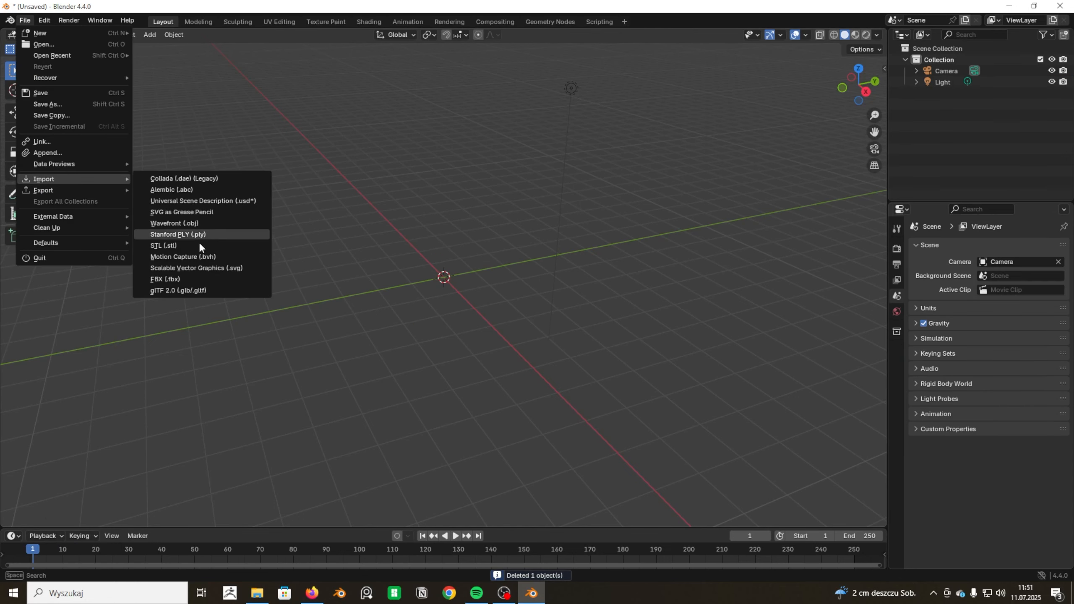
pyautogui.click(193, 224)
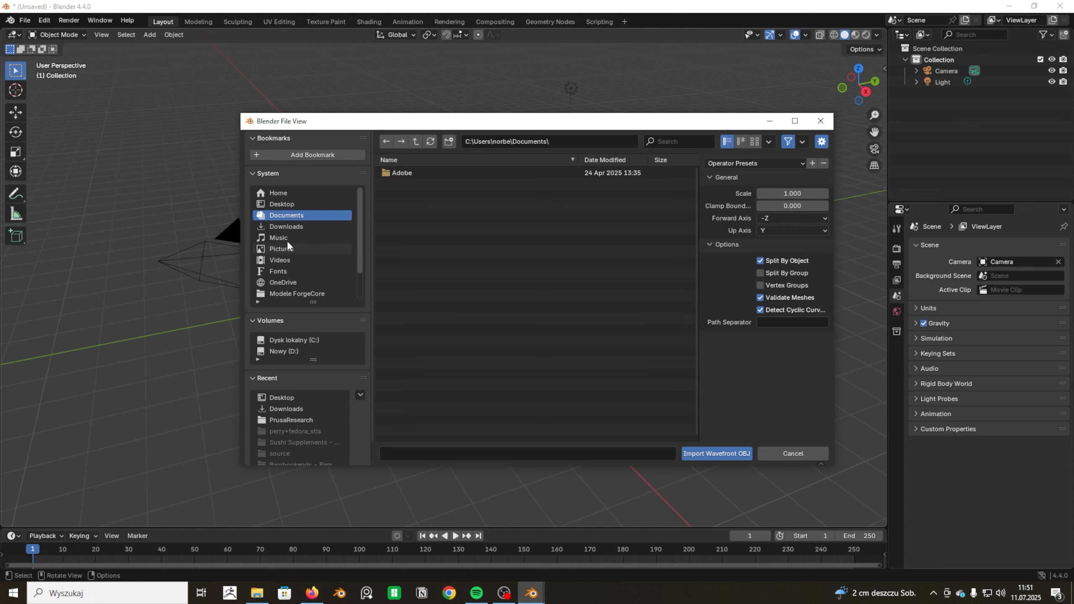
pyautogui.click(289, 203)
pyautogui.click(446, 218)
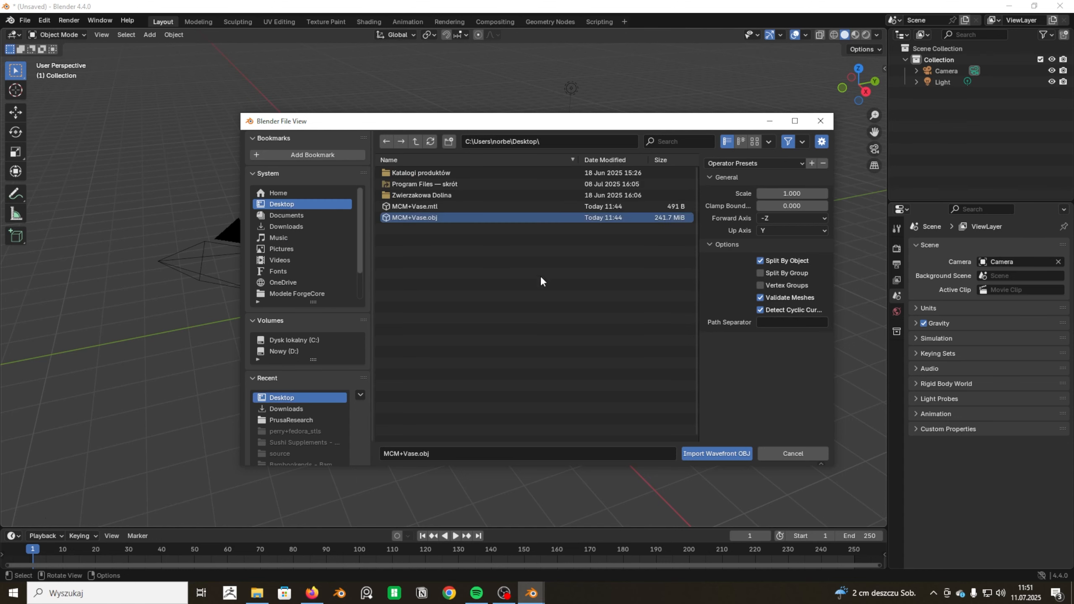
pyautogui.click(716, 453)
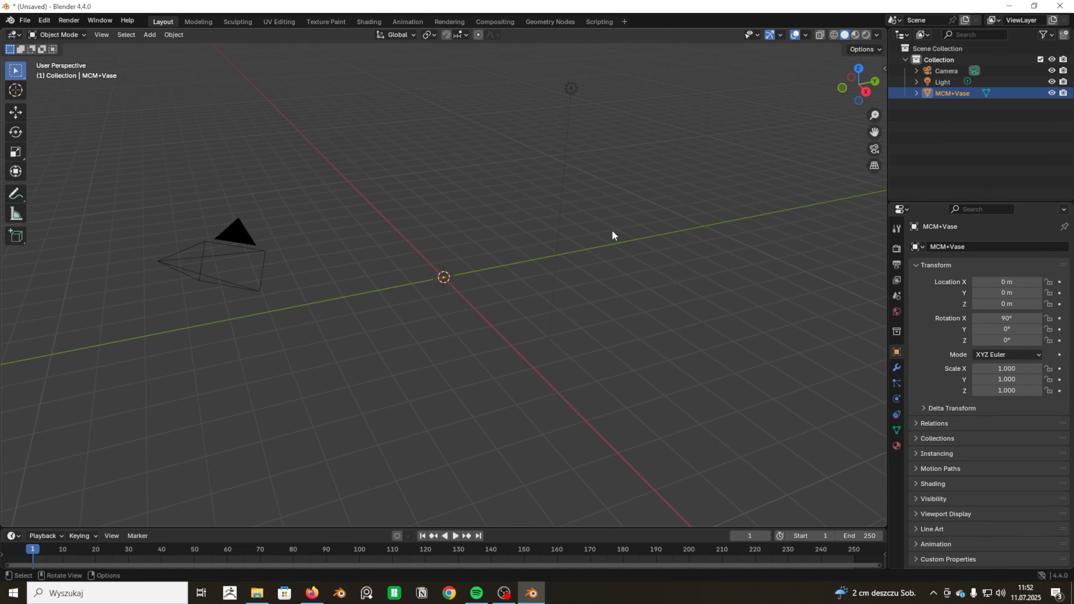
# Isolate the imported vase in local view and rotate it -90° about the global X axis to stand upright.
pyautogui.press('KP_Divide')
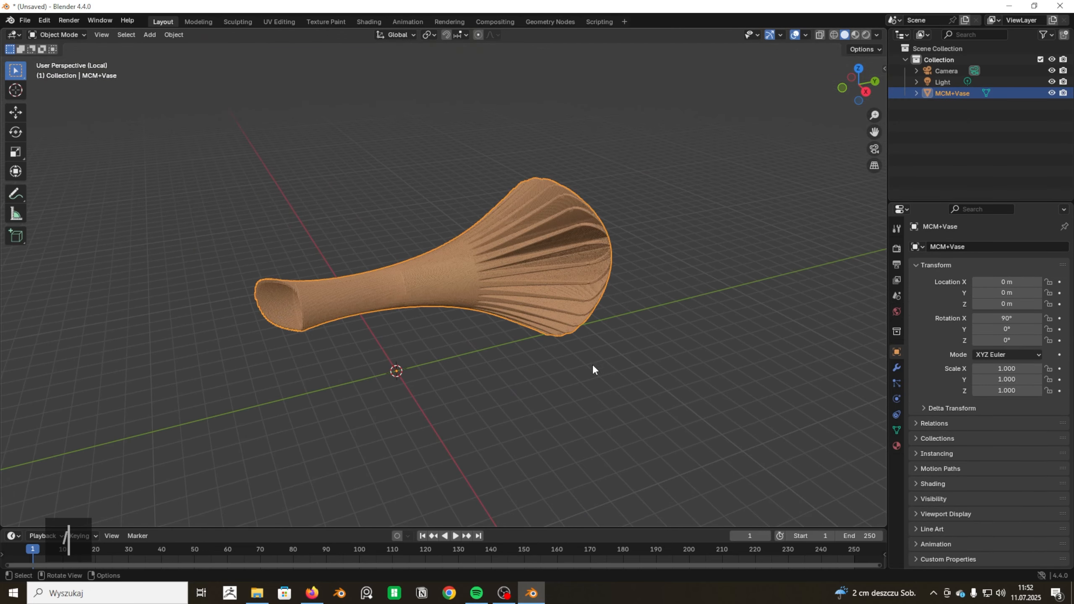
pyautogui.moveTo(594, 367); pyautogui.dragTo(630, 403, button='middle')
pyautogui.press('r')
pyautogui.press('x')
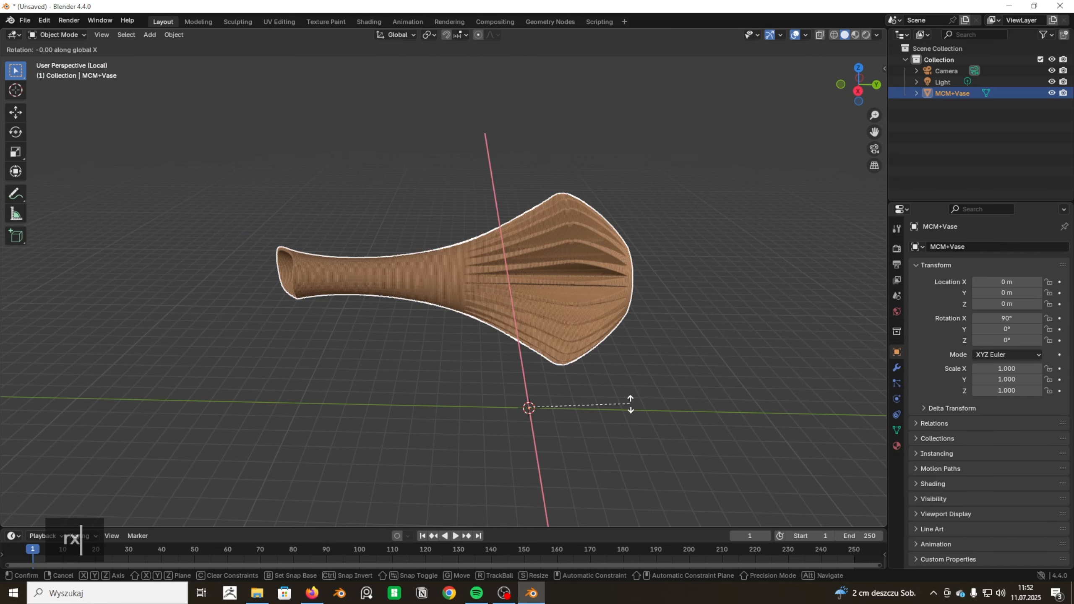
pyautogui.press('-')
pyautogui.press('9')
pyautogui.press('0')
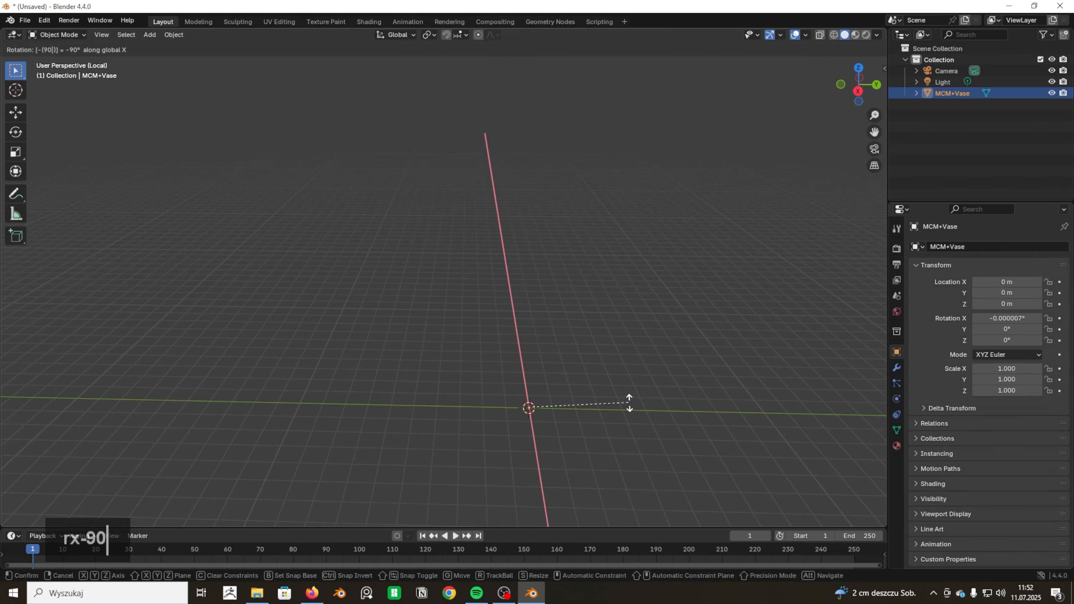
pyautogui.press('Return')
pyautogui.scroll(-7, 628, 402)
pyautogui.moveTo(610, 401); pyautogui.dragTo(503, 277, button='middle')
pyautogui.moveTo(503, 278); pyautogui.dragTo(547, 334, button='middle')
pyautogui.scroll(5, 548, 324)
pyautogui.scroll(-4, 574, 326)
pyautogui.scroll(2, 563, 312)
pyautogui.click(547, 334)
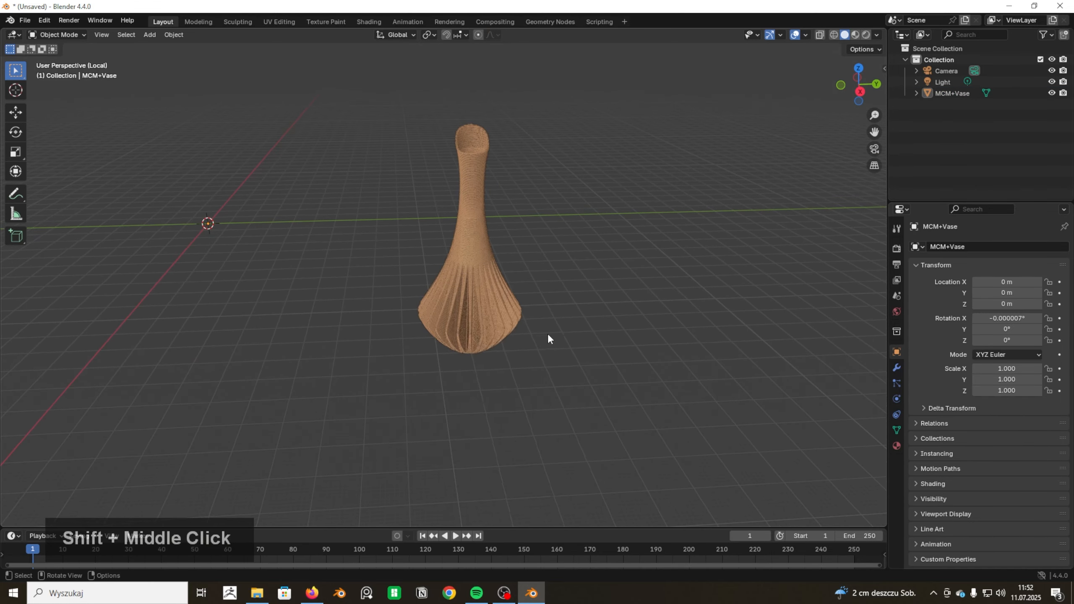
# Add a cube mesh and scale it up uniformly to a factor of about 53.3.
pyautogui.hotkey('shift', 'a')
pyautogui.moveTo(541, 351)
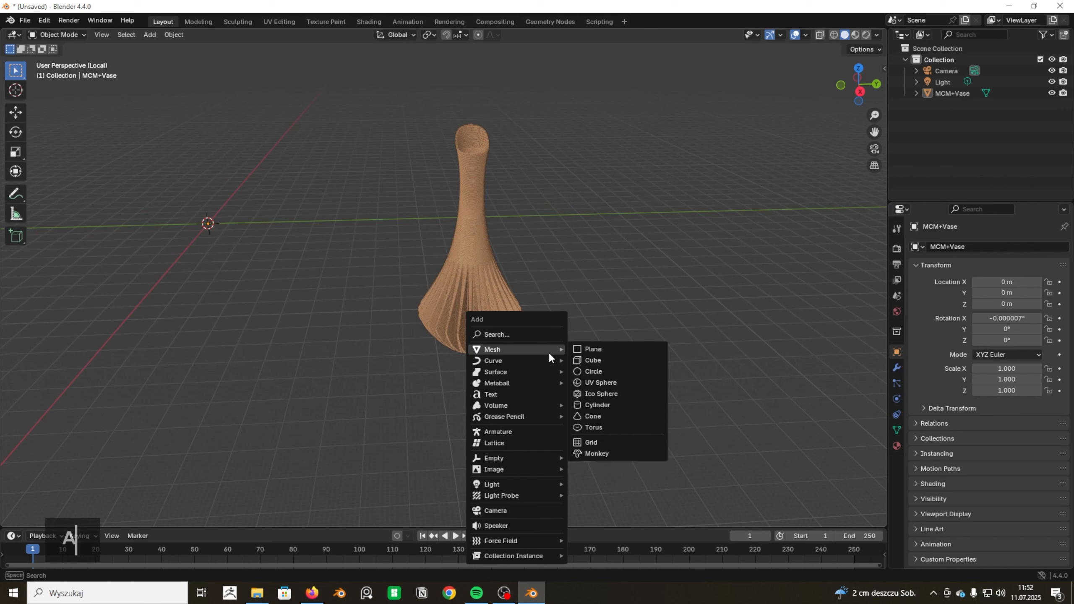
pyautogui.click(597, 359)
pyautogui.press('s')
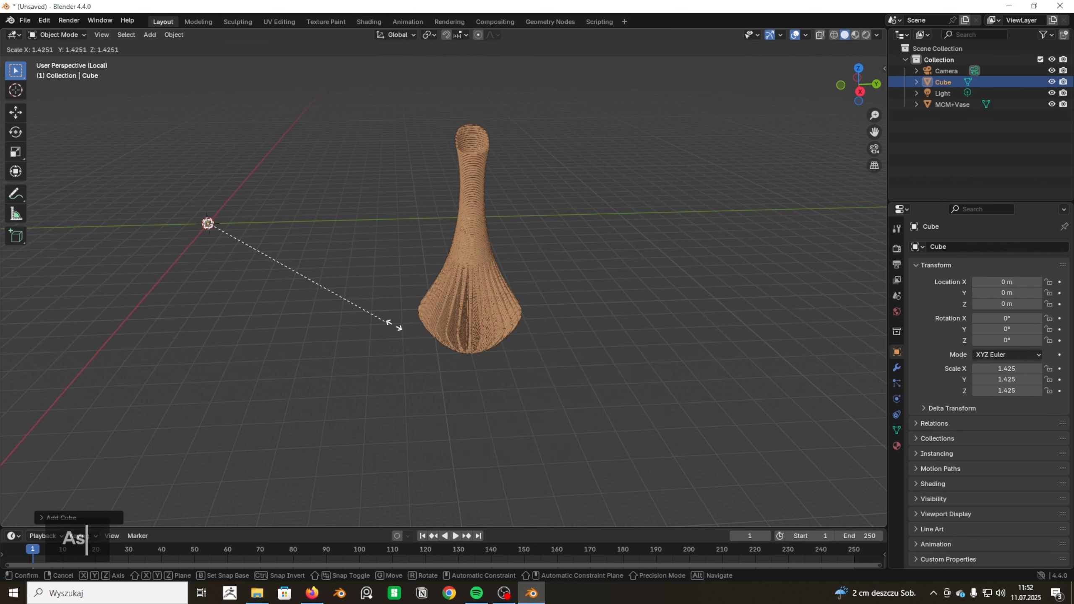
pyautogui.click(730, 370)
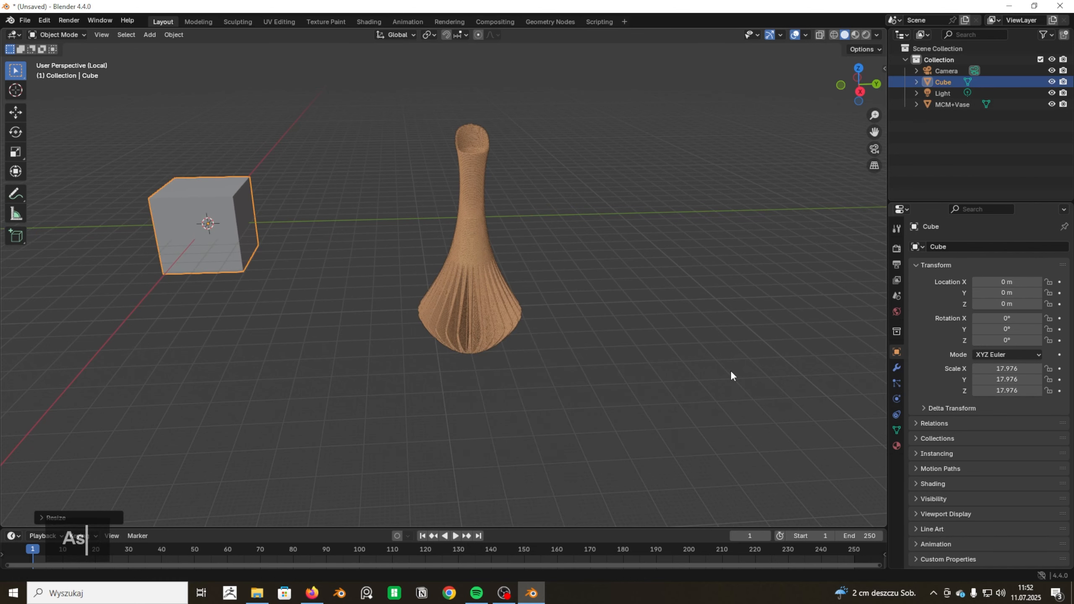
pyautogui.press('s')
pyautogui.click(824, 153)
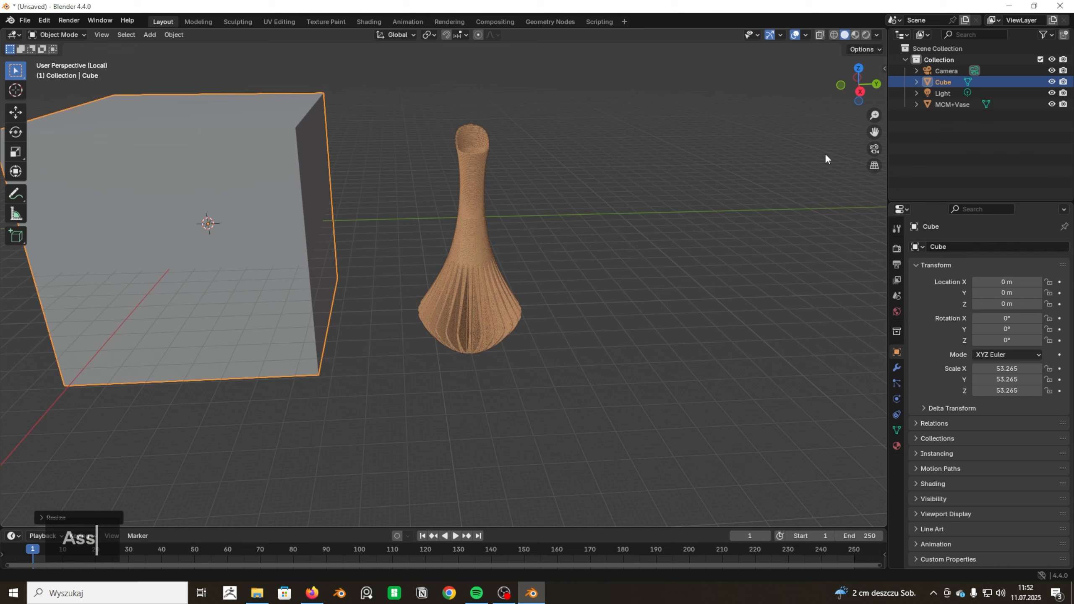
# Move the cube over the vase to about X 125.3 m, Y 109.3 m and Z 12.8 m, centring it in top view.
pyautogui.click(857, 65)
pyautogui.moveTo(639, 266); pyautogui.dragTo(530, 318, button='middle')
pyautogui.click(858, 82)
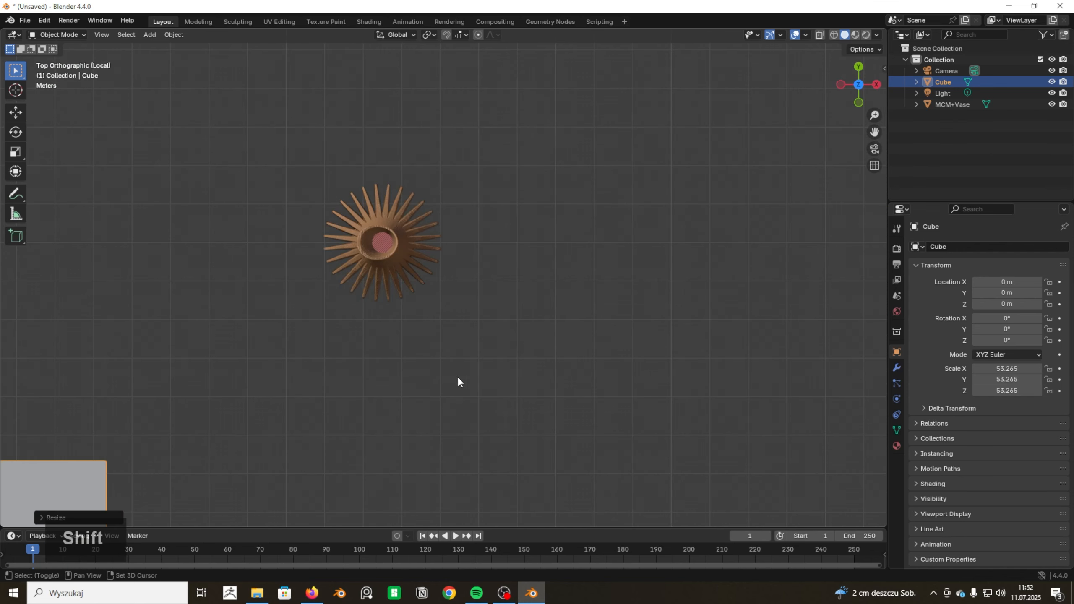
pyautogui.keyDown('shift'); pyautogui.moveTo(458, 379); pyautogui.dragTo(571, 319, button='middle'); pyautogui.keyUp('shift')
pyautogui.scroll(-4, 491, 341)
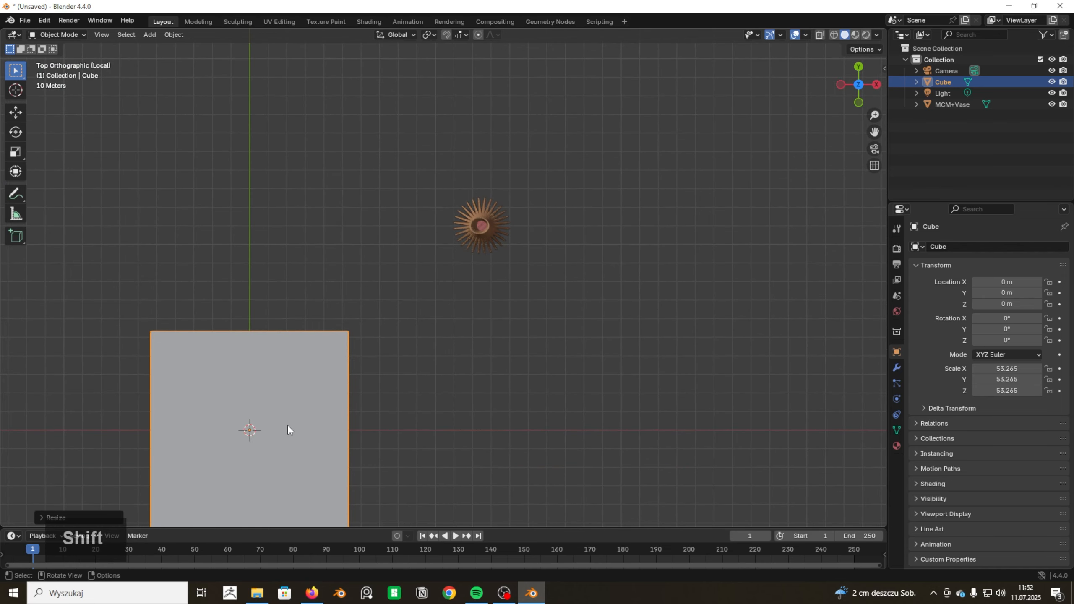
pyautogui.press('g')
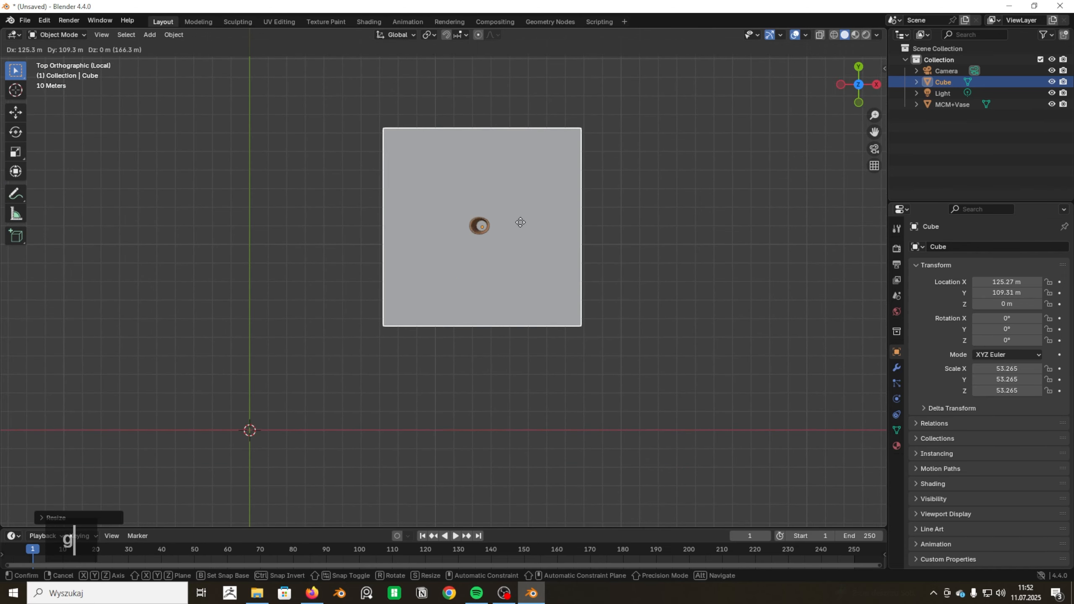
pyautogui.click(520, 225)
pyautogui.scroll(2, 676, 324)
pyautogui.moveTo(676, 323); pyautogui.dragTo(620, 266, button='middle')
# Enlarge the timeline area and set the active keying set to Location, Rotation & Scale.
pyautogui.moveTo(330, 527); pyautogui.dragTo(333, 457)
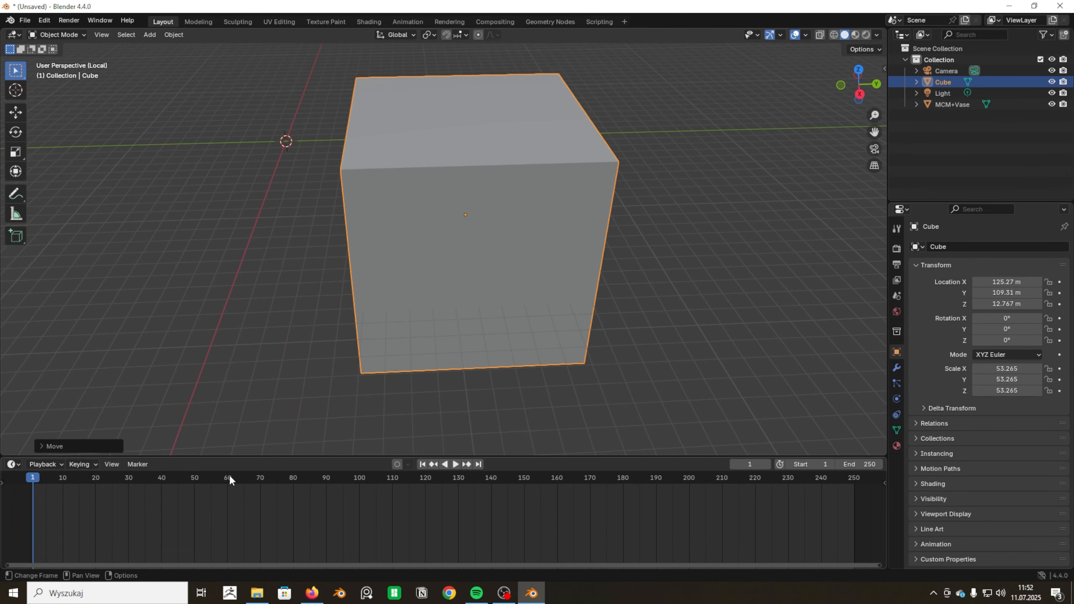
pyautogui.doubleClick(89, 465)
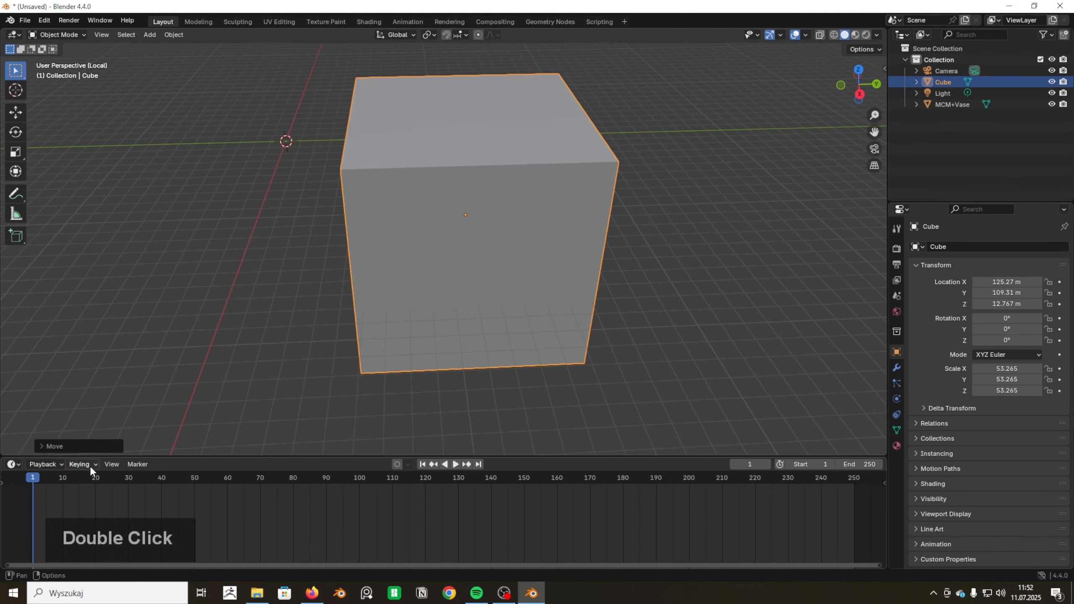
pyautogui.click(80, 403)
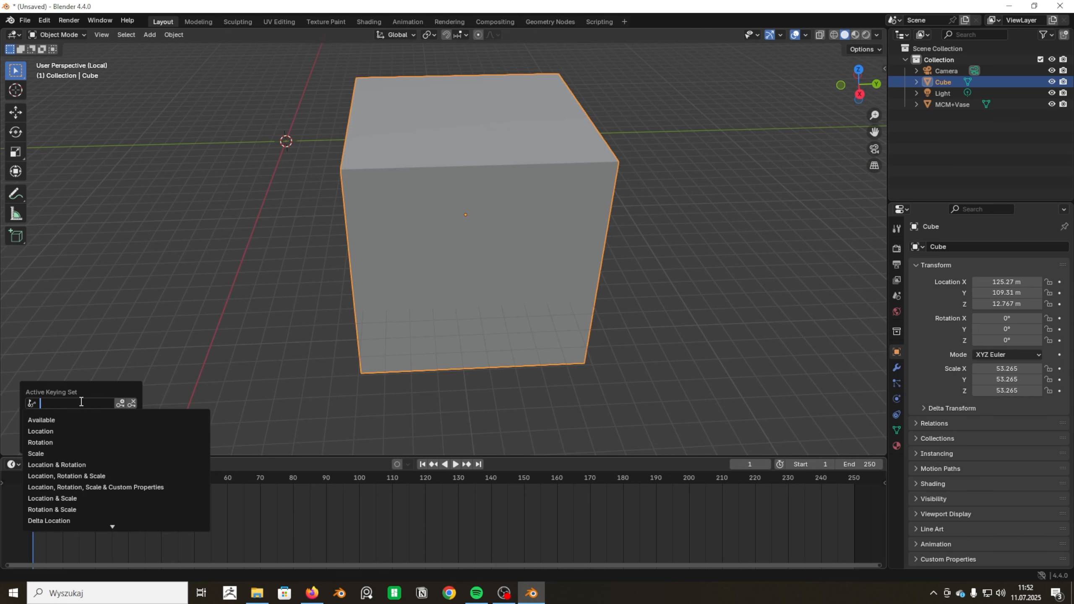
pyautogui.click(75, 476)
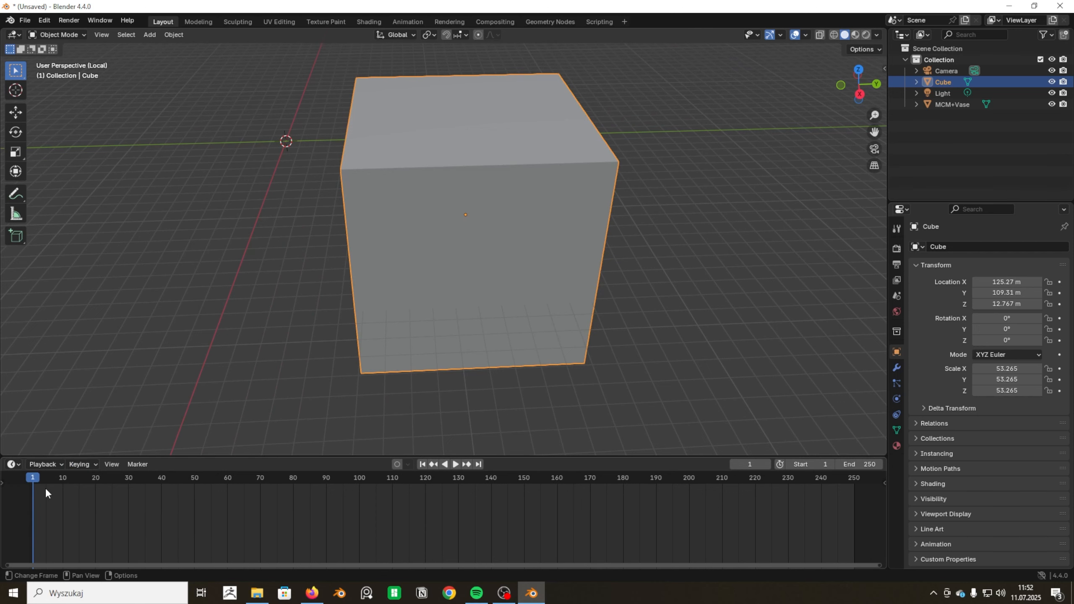
# In right orthographic view, raise the cube along the global Z axis to about 52.5 m.
pyautogui.click(859, 94)
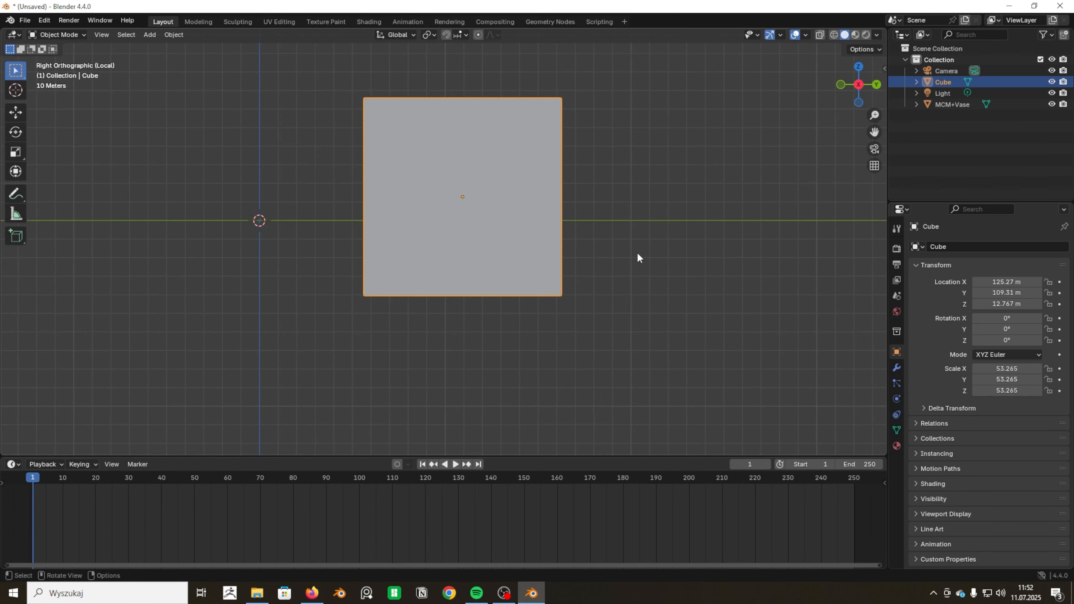
pyautogui.scroll(2, 520, 270)
pyautogui.press('g')
pyautogui.press('z')
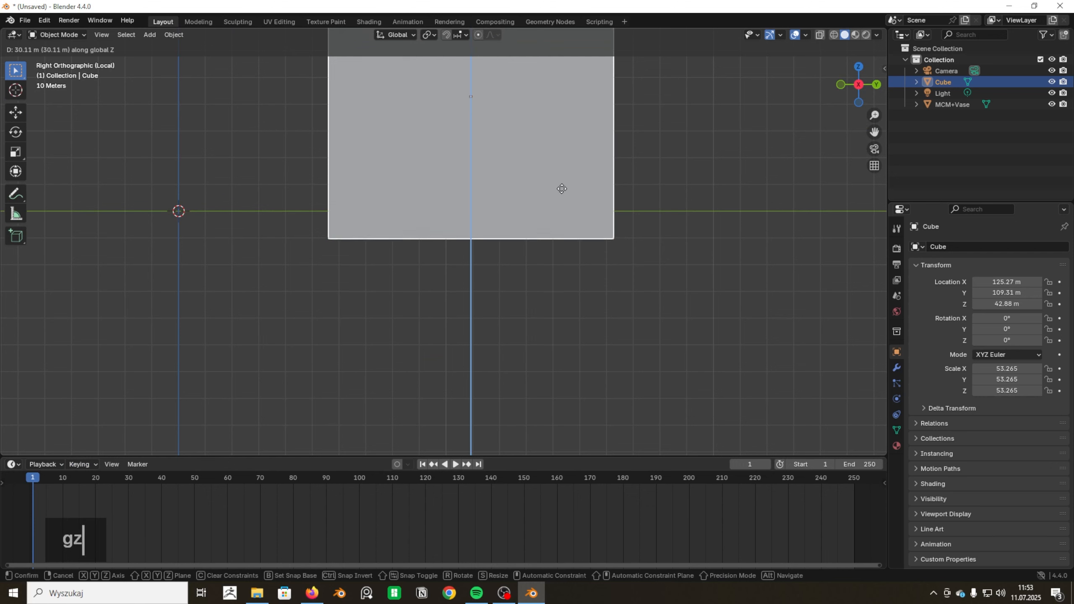
pyautogui.click(585, 164)
# Raise the cube slightly along Z to about 53.4 m, bringing its underside close to the vase's base.
pyautogui.scroll(2, 526, 224)
pyautogui.keyDown('shift'); pyautogui.moveTo(526, 224); pyautogui.dragTo(537, 227, button='middle'); pyautogui.keyUp('shift')
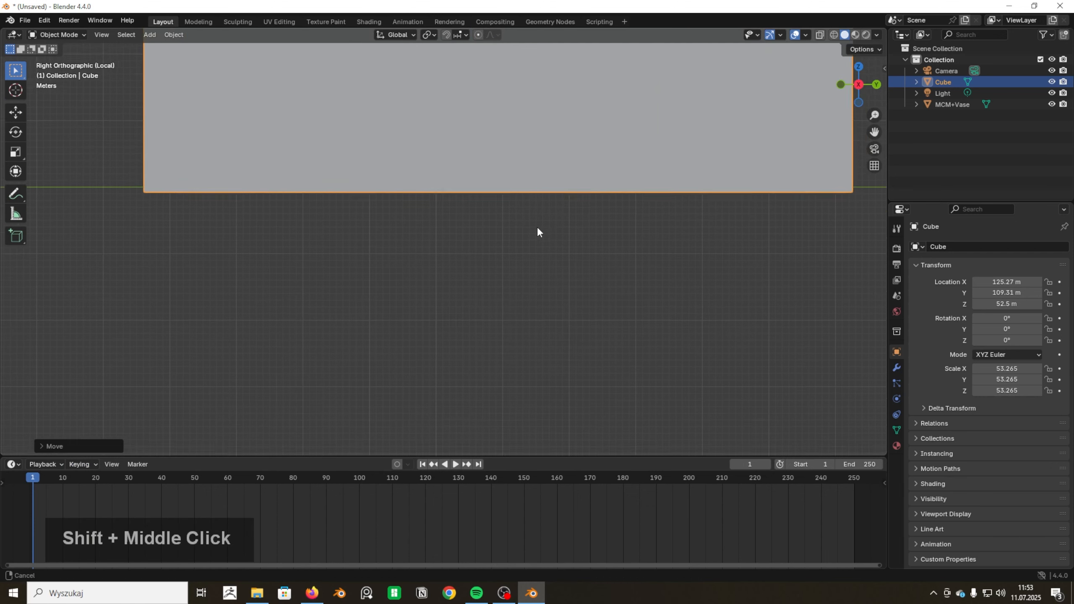
pyautogui.scroll(2, 490, 223)
pyautogui.scroll(4, 490, 226)
pyautogui.keyDown('shift'); pyautogui.moveTo(527, 190); pyautogui.dragTo(532, 247, button='middle'); pyautogui.keyUp('shift')
pyautogui.scroll(2, 479, 218)
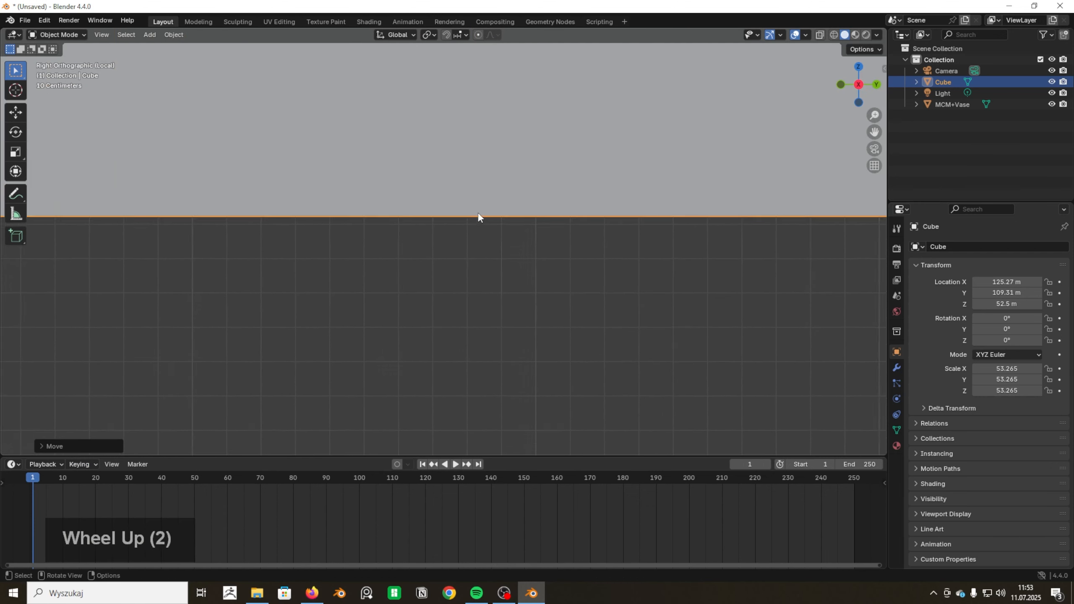
pyautogui.press('g')
pyautogui.press('z')
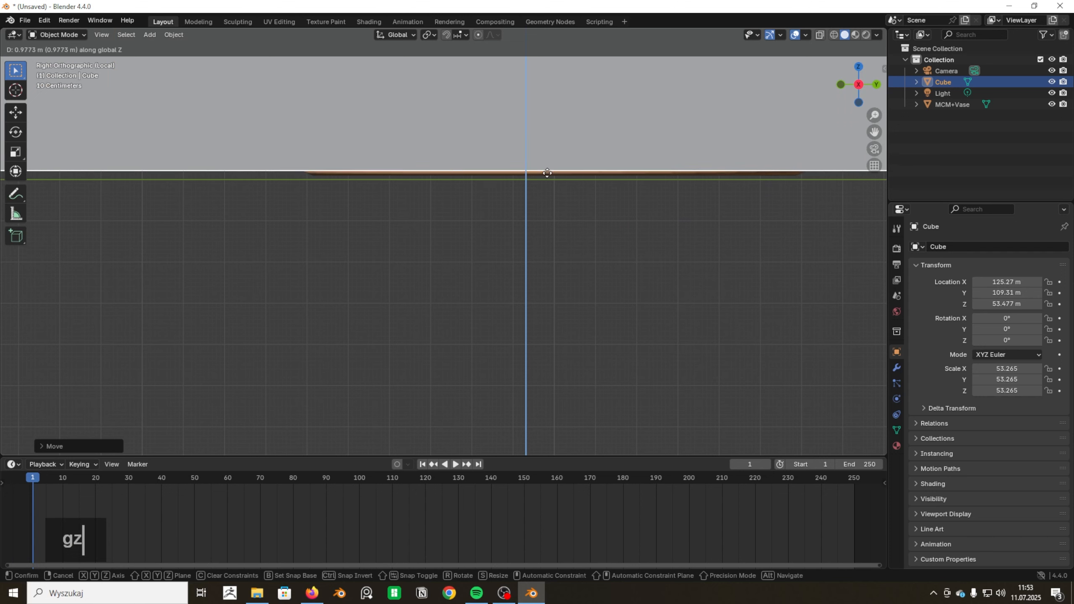
pyautogui.click(555, 175)
# Lower the cube slightly along Z to about 53.367 m, so its underside just covers the vase's first layer.
pyautogui.scroll(2, 565, 168)
pyautogui.keyDown('shift'); pyautogui.moveTo(565, 168); pyautogui.dragTo(489, 269, button='middle'); pyautogui.keyUp('shift')
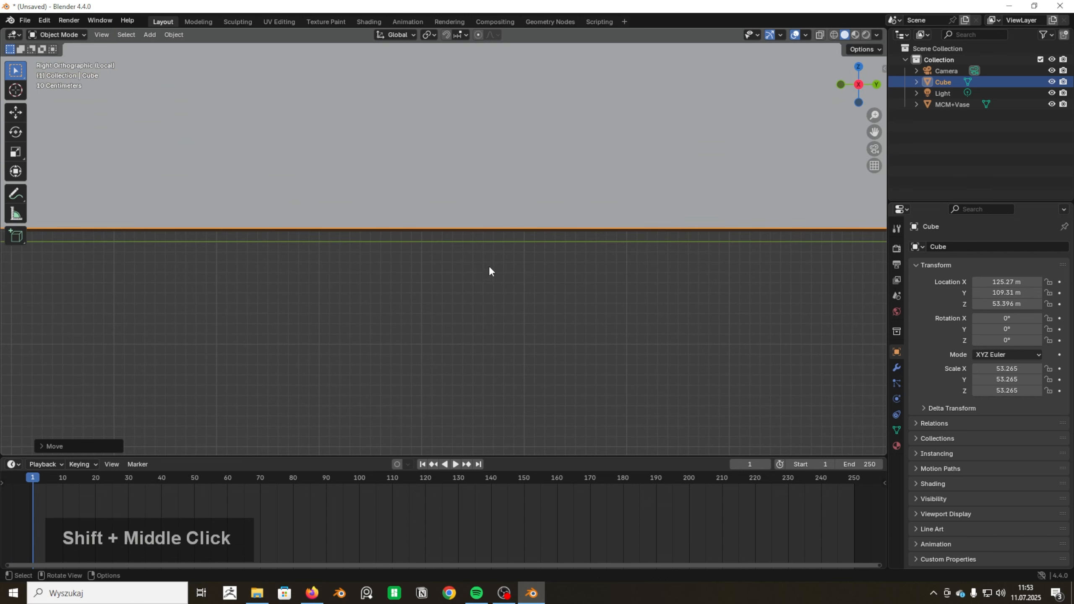
pyautogui.scroll(6, 493, 223)
pyautogui.press('g')
pyautogui.press('z')
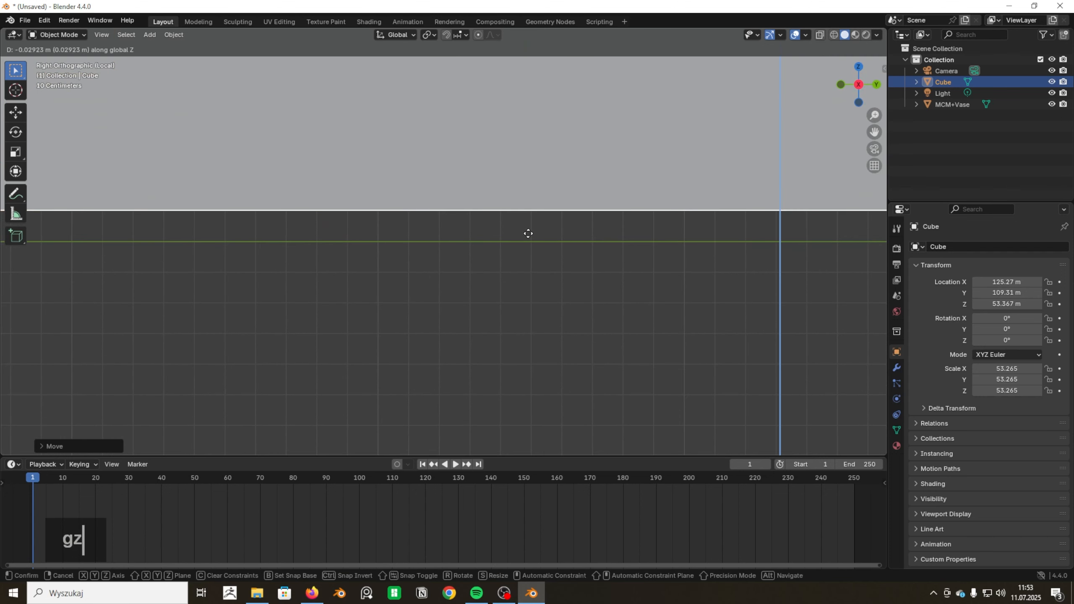
pyautogui.click(529, 234)
# Insert a location, rotation and scale keyframe for the cube at frame 1.
pyautogui.scroll(-2, 480, 273)
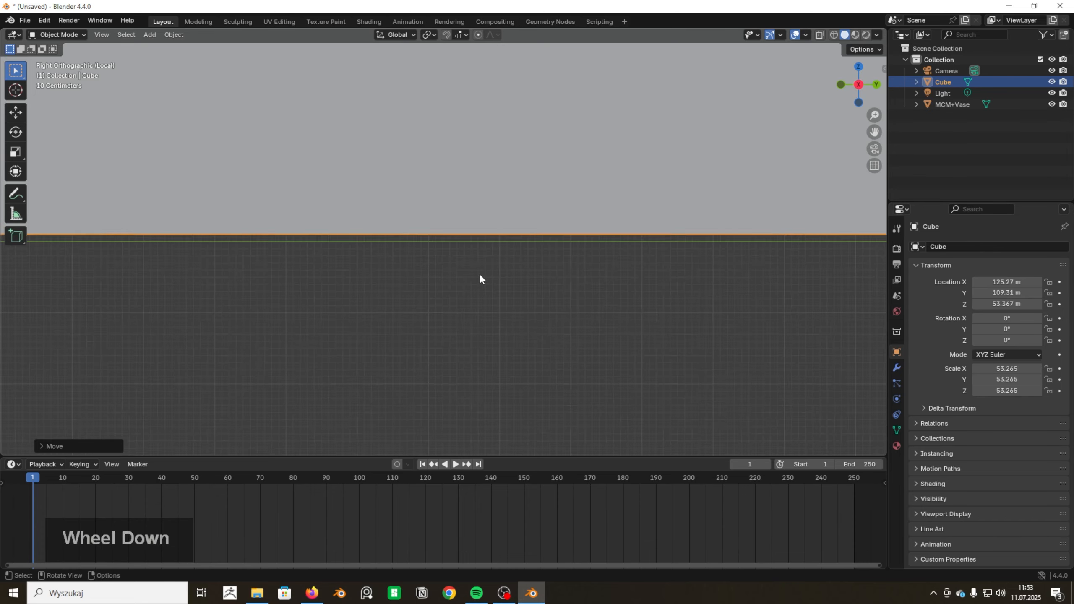
pyautogui.moveTo(476, 271)
pyautogui.keyDown('shift'); pyautogui.mouseDown(button='middle')
pyautogui.moveTo(463, 272)
pyautogui.moveTo(470, 279)
pyautogui.moveTo(473, 266)
pyautogui.mouseUp(button='middle'); pyautogui.keyUp('shift')
pyautogui.scroll(-6, 463, 272)
pyautogui.scroll(2, 472, 269)
pyautogui.scroll(-3, 473, 266)
pyautogui.scroll(-1, 472, 279)
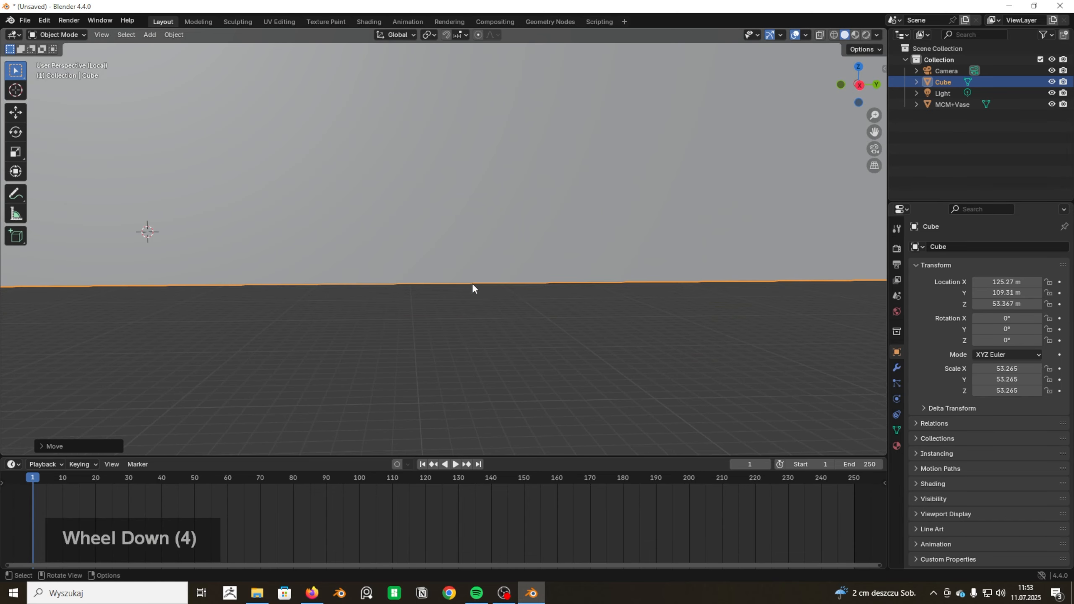
pyautogui.scroll(3, 474, 290)
pyautogui.scroll(-8, 474, 292)
pyautogui.press('i')
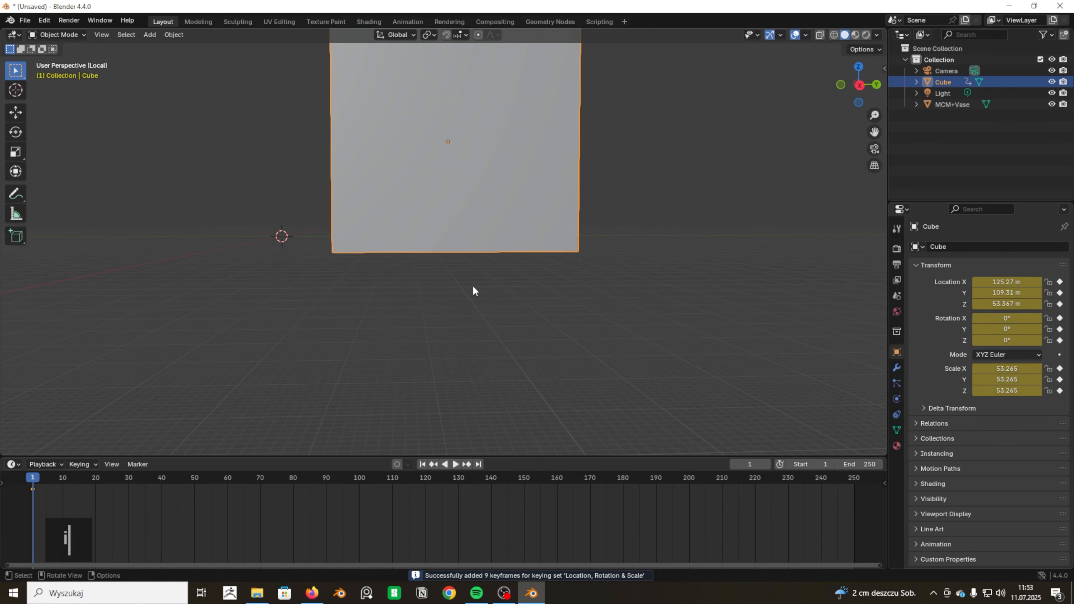
# Return to right orthographic view and move the playhead to frame 322.
pyautogui.keyDown('shift'); pyautogui.moveTo(473, 280); pyautogui.dragTo(469, 353, button='middle'); pyautogui.keyUp('shift')
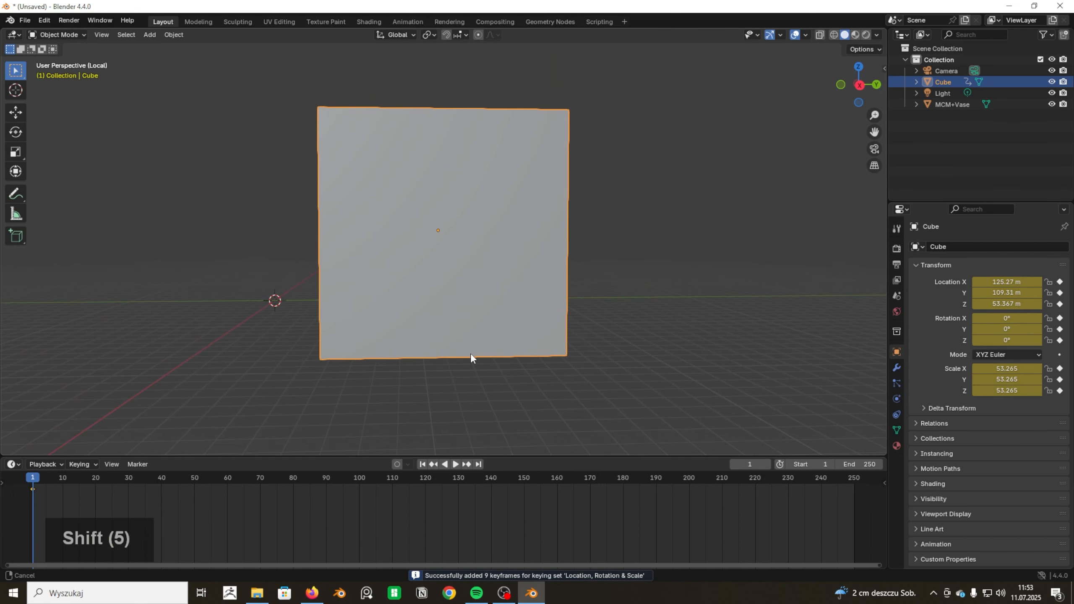
pyautogui.press('KP_3')
pyautogui.moveTo(33, 477); pyautogui.dragTo(399, 481)
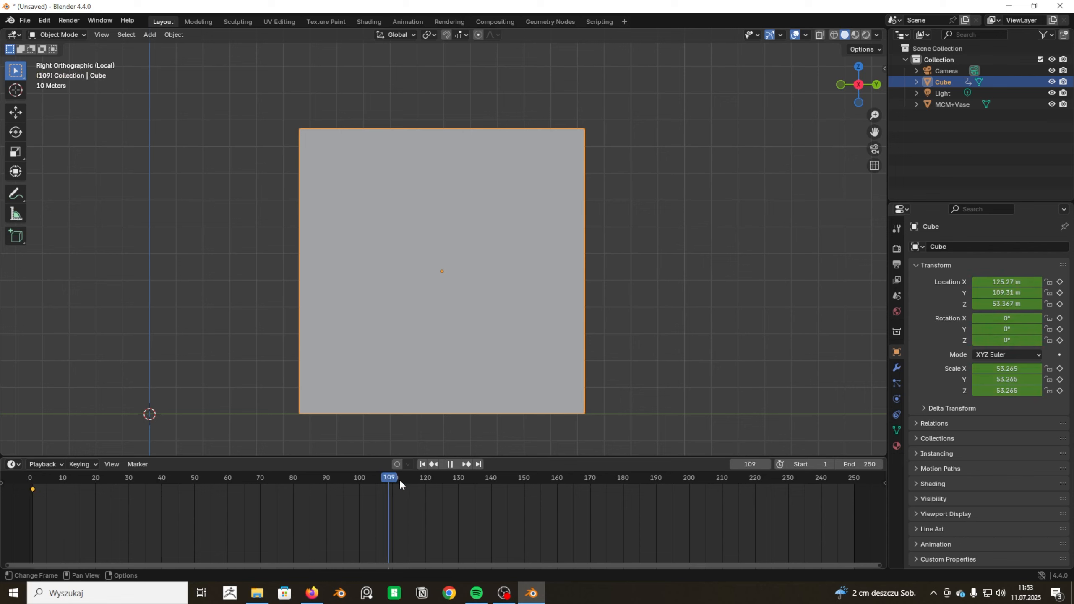
pyautogui.moveTo(655, 491); pyautogui.dragTo(652, 491)
pyautogui.moveTo(652, 491); pyautogui.dragTo(315, 517, button='middle')
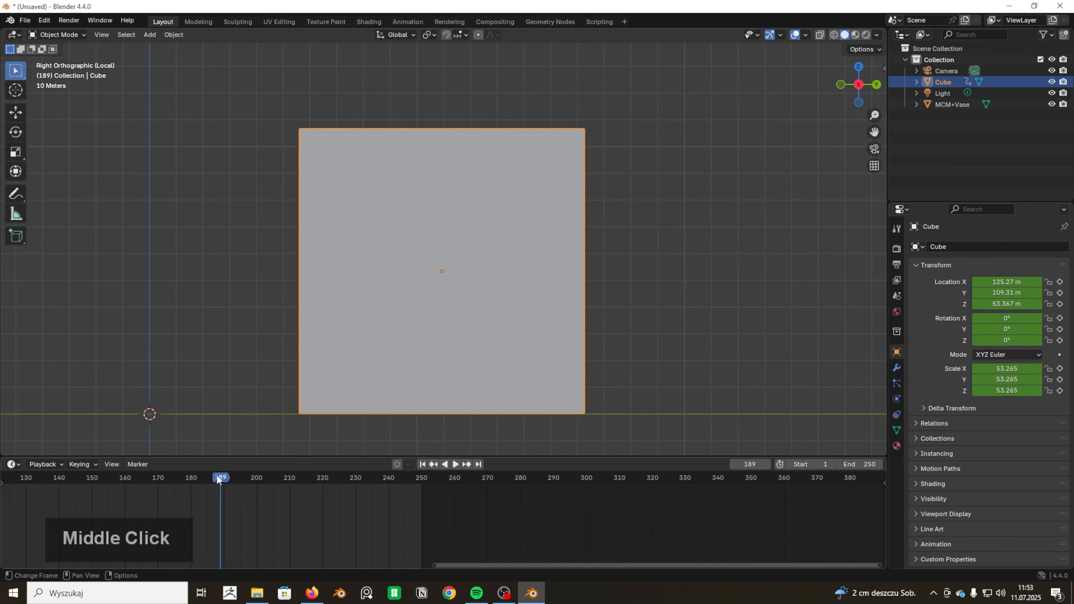
pyautogui.moveTo(218, 480); pyautogui.dragTo(657, 488)
# Raise the cube along Z to about 117.57 m, with its underside at the top of the vase.
pyautogui.keyDown('shift'); pyautogui.moveTo(588, 337); pyautogui.dragTo(607, 368, button='middle'); pyautogui.keyUp('shift')
pyautogui.press('g')
pyautogui.press('z')
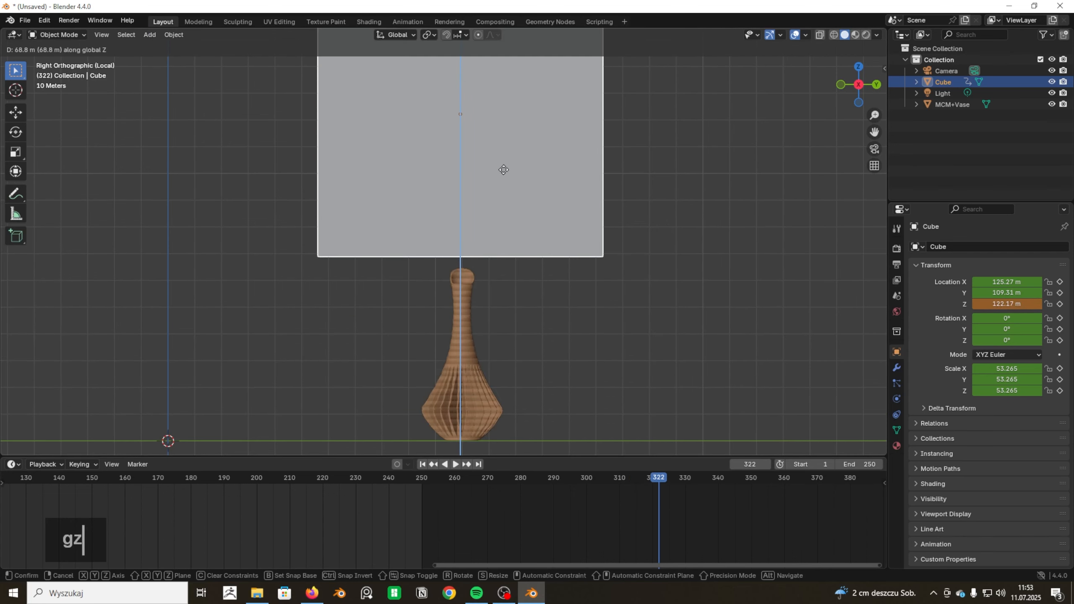
pyautogui.click(503, 180)
# Raise the cube slightly along Z to about 117.77 m, so its underside clears the vase's topmost layer.
pyautogui.scroll(5, 471, 287)
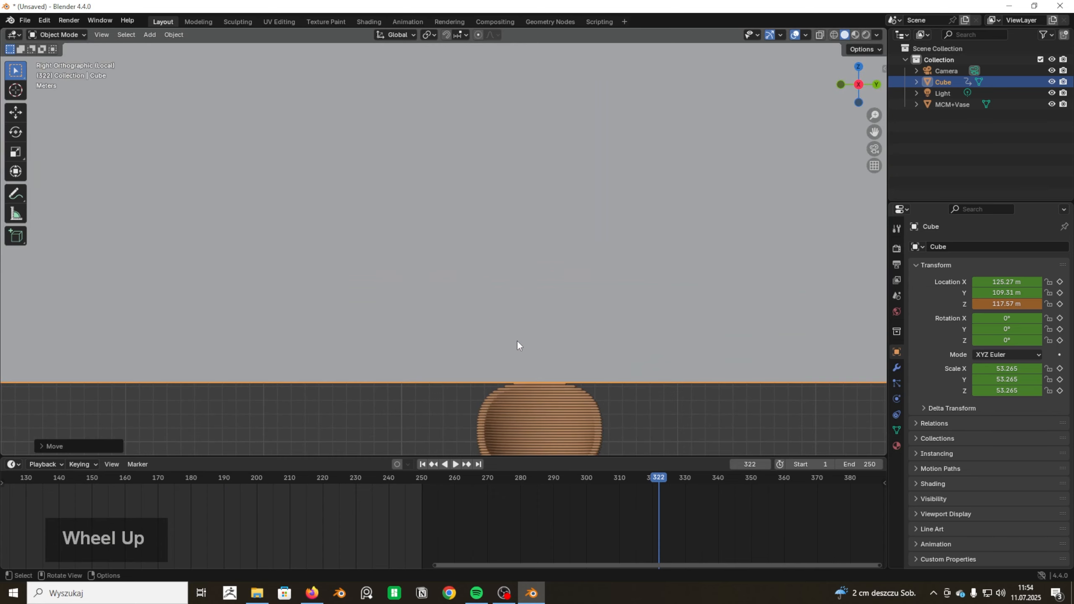
pyautogui.keyDown('shift'); pyautogui.moveTo(517, 342); pyautogui.dragTo(537, 369, button='middle'); pyautogui.keyUp('shift')
pyautogui.scroll(7, 419, 394)
pyautogui.keyDown('shift'); pyautogui.moveTo(419, 393); pyautogui.dragTo(501, 207, button='middle'); pyautogui.keyUp('shift')
pyautogui.keyDown('shift'); pyautogui.moveTo(461, 365); pyautogui.dragTo(457, 298, button='middle'); pyautogui.keyUp('shift')
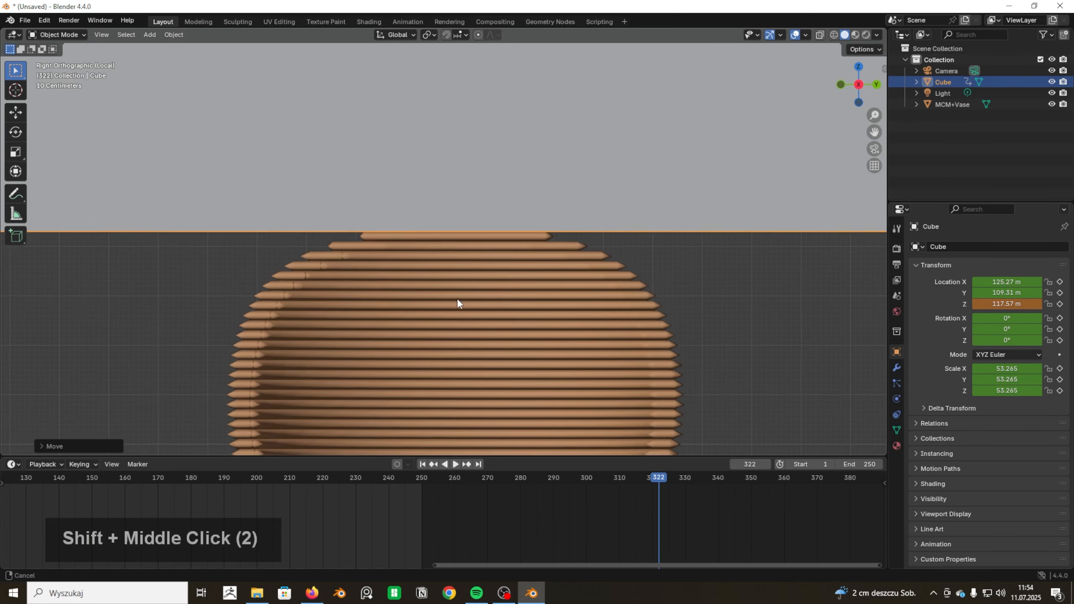
pyautogui.scroll(8, 461, 215)
pyautogui.press('g')
pyautogui.press('z')
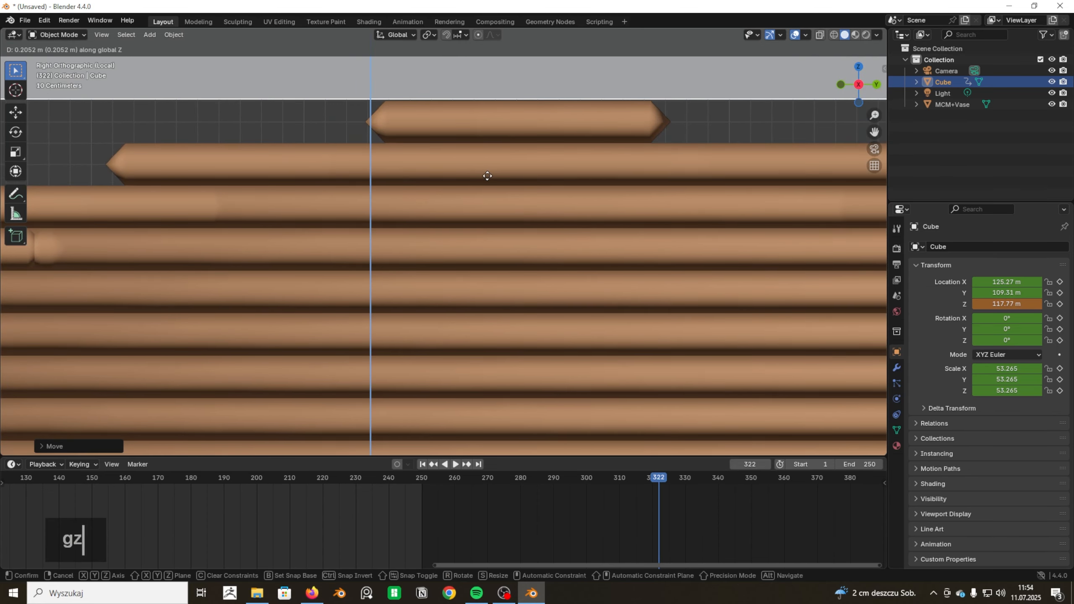
pyautogui.click(487, 176)
# Check the gap above the vase's top layer up close and keyframe the cube's location, rotation and scale at frame 322.
pyautogui.keyDown('shift'); pyautogui.moveTo(497, 166); pyautogui.dragTo(480, 263, button='middle'); pyautogui.keyUp('shift')
pyautogui.scroll(11, 467, 188)
pyautogui.keyDown('shift'); pyautogui.moveTo(526, 149); pyautogui.dragTo(503, 380, button='middle'); pyautogui.keyUp('shift')
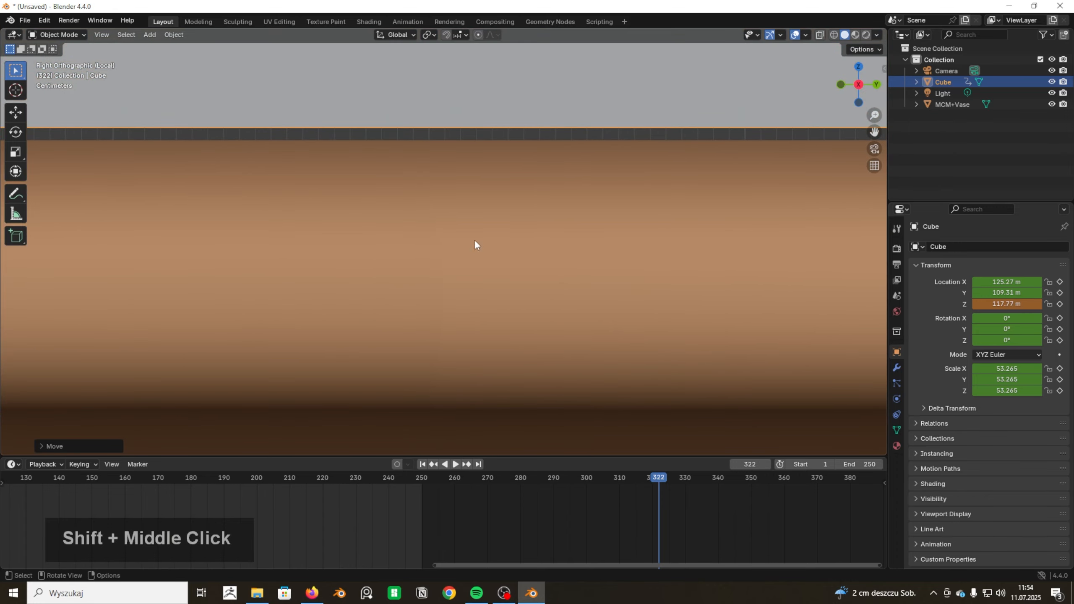
pyautogui.scroll(-10, 480, 271)
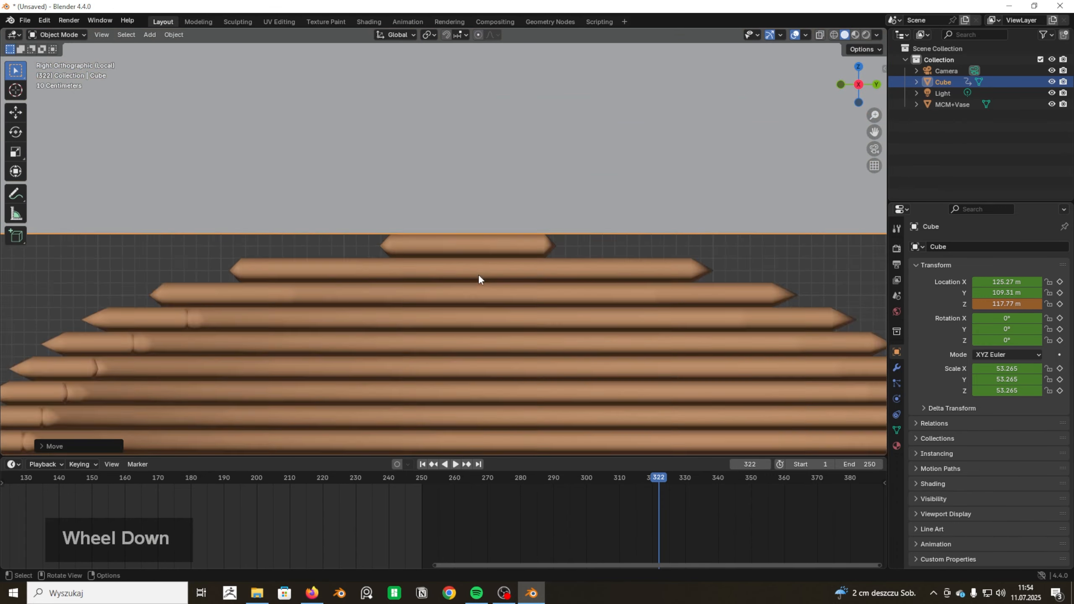
pyautogui.scroll(-10, 476, 279)
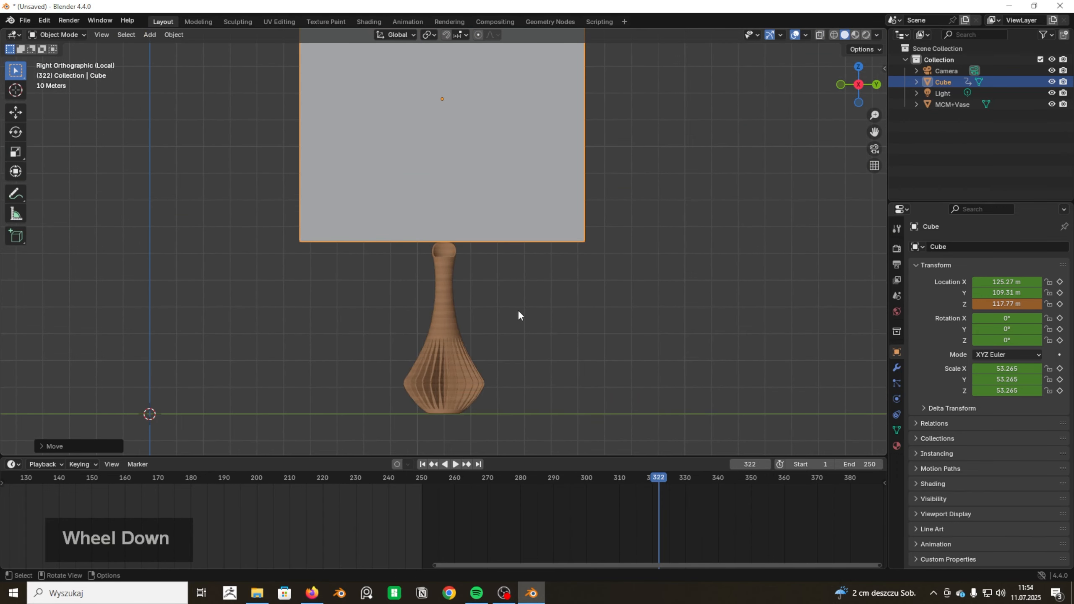
pyautogui.press('i')
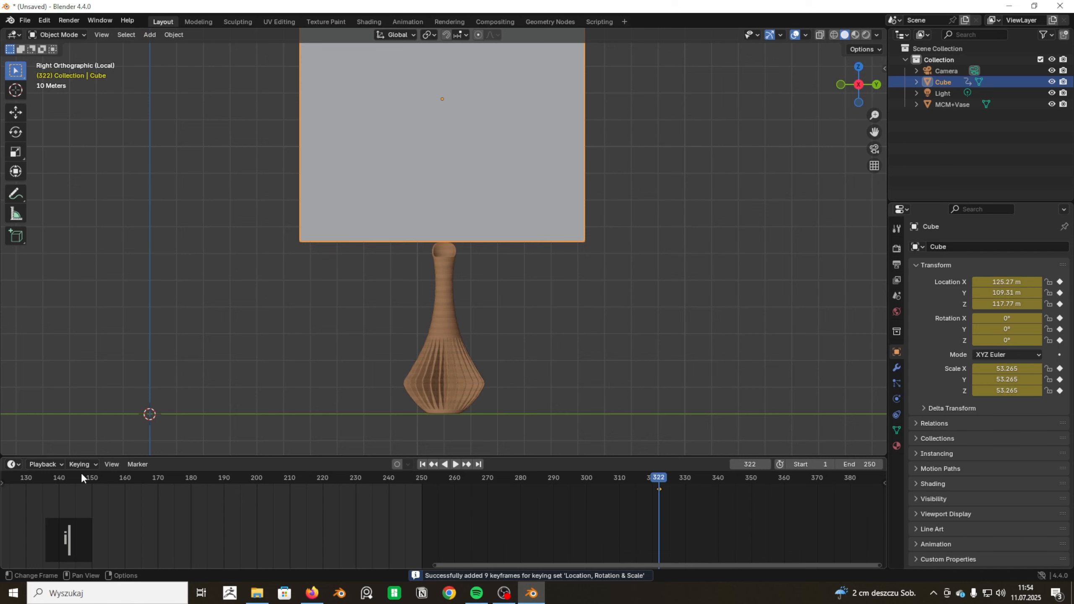
# Set the cube's keyframe interpolation to Linear in the Graph Editor and switch that area back to the Timeline.
pyautogui.click(12, 464)
pyautogui.click(12, 464)
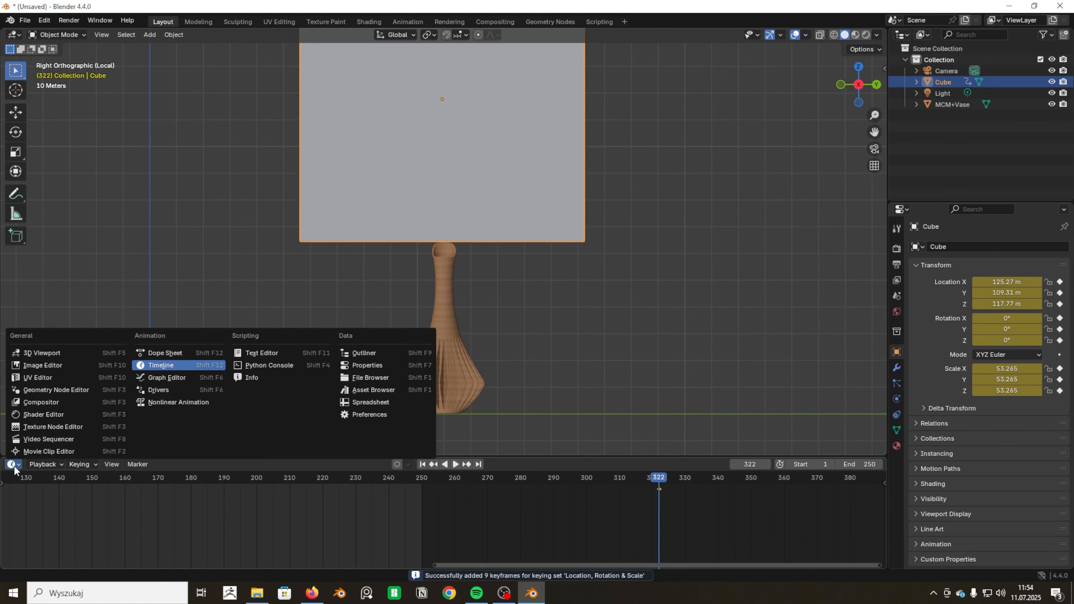
pyautogui.click(167, 377)
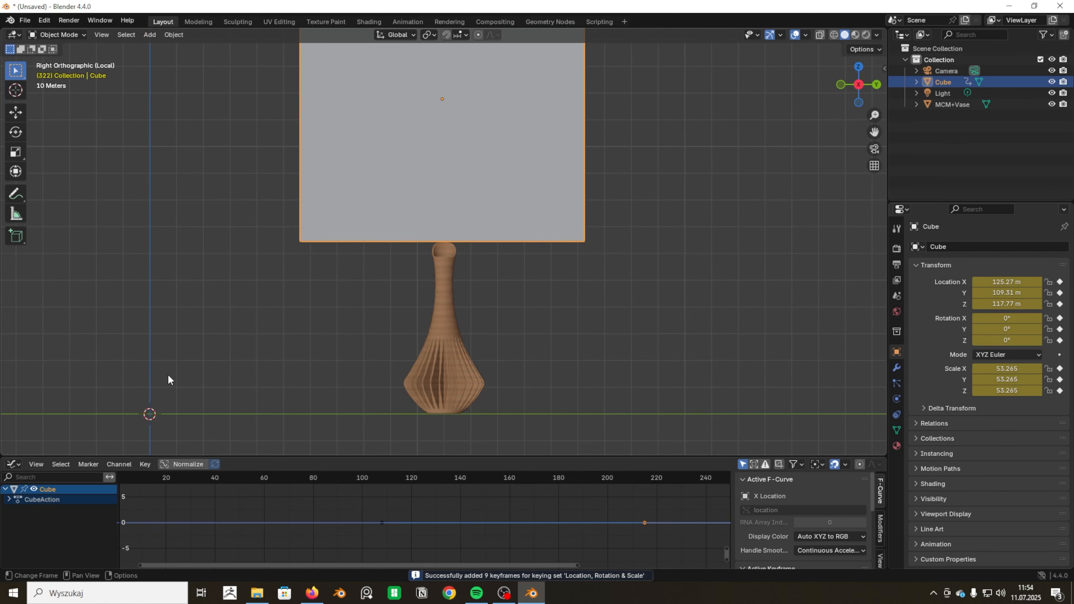
pyautogui.click(146, 464)
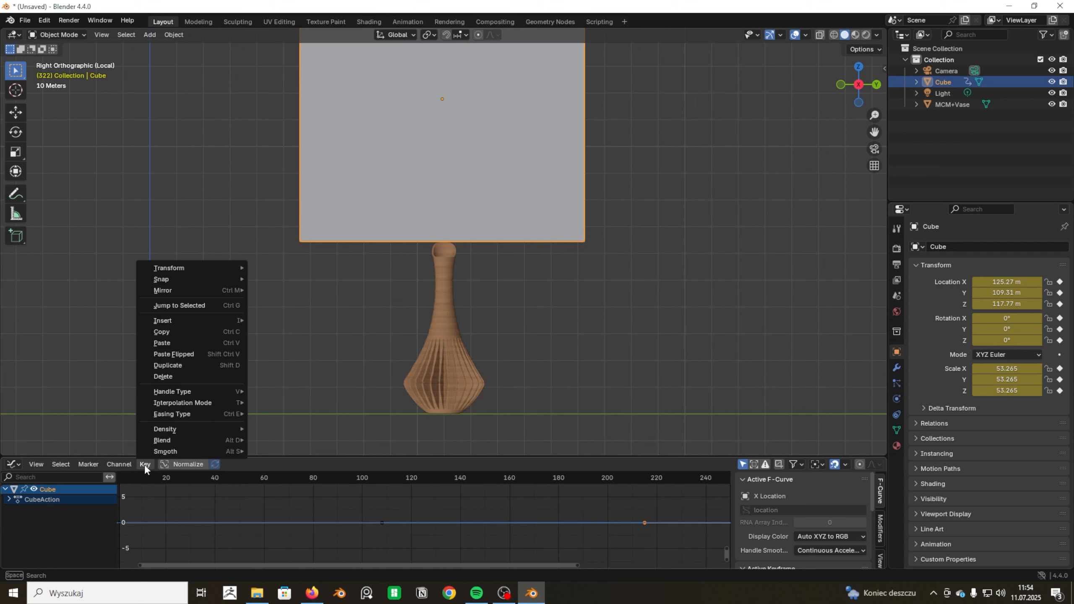
pyautogui.moveTo(189, 403)
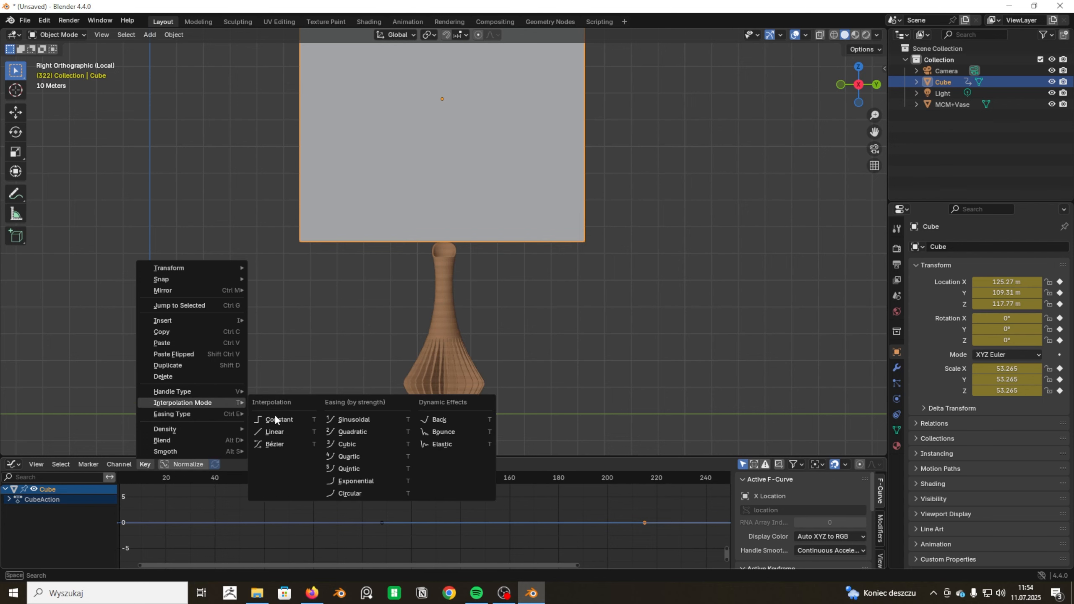
pyautogui.click(279, 431)
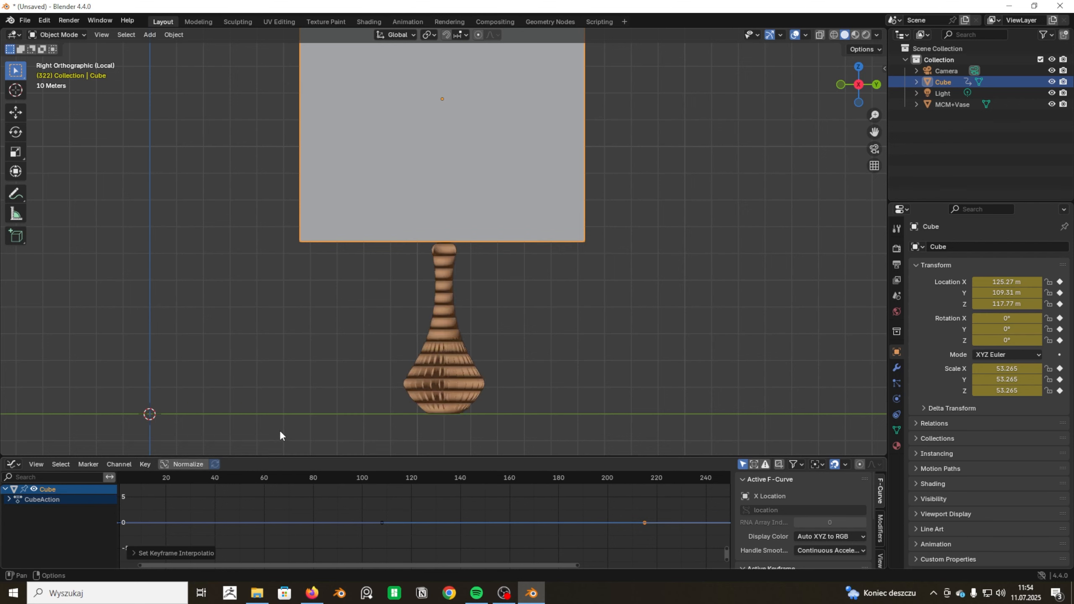
pyautogui.click(15, 464)
pyautogui.click(161, 364)
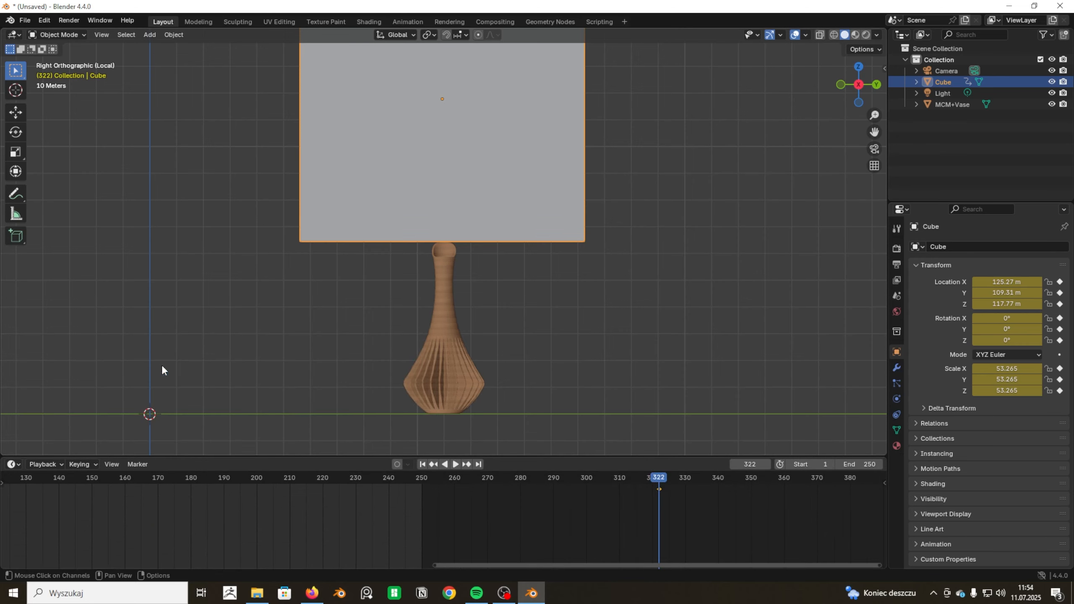
# Scrub and step through the frames between 322 and the start to check how the rising cube uncovers the vase.
pyautogui.scroll(-4, 512, 388)
pyautogui.moveTo(663, 481); pyautogui.dragTo(208, 486)
pyautogui.moveTo(186, 496); pyautogui.dragTo(652, 486, button='middle')
pyautogui.moveTo(675, 478); pyautogui.dragTo(259, 483)
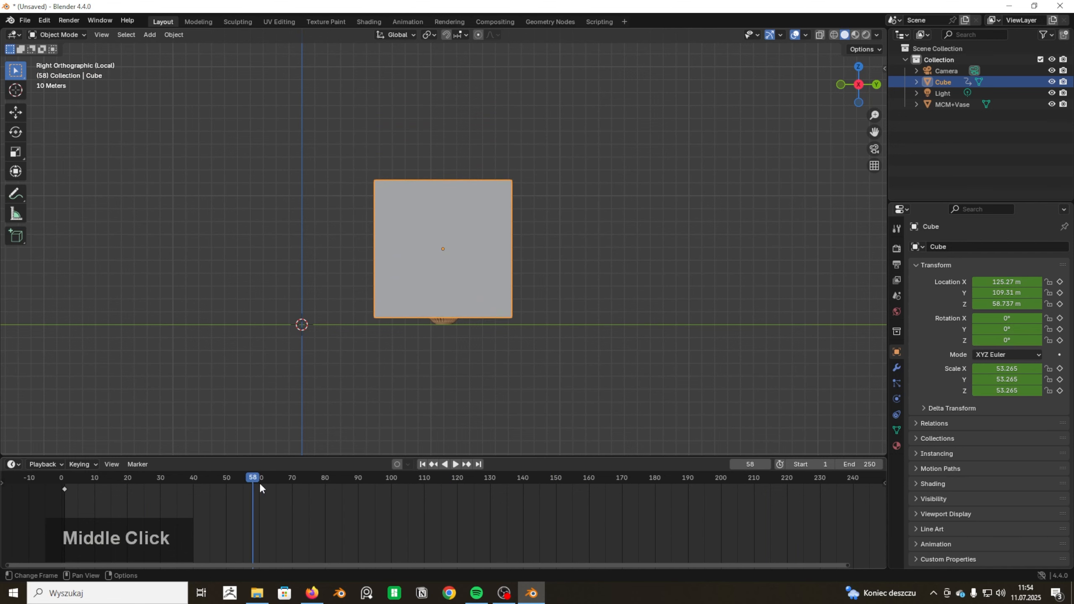
pyautogui.press('Right')
pyautogui.press('Right')
pyautogui.press('Right')
pyautogui.press('Right')
pyautogui.press('Right')
pyautogui.press('Right')
pyautogui.press('Right')
pyautogui.press('Right')
pyautogui.press('Right')
pyautogui.press('Right')
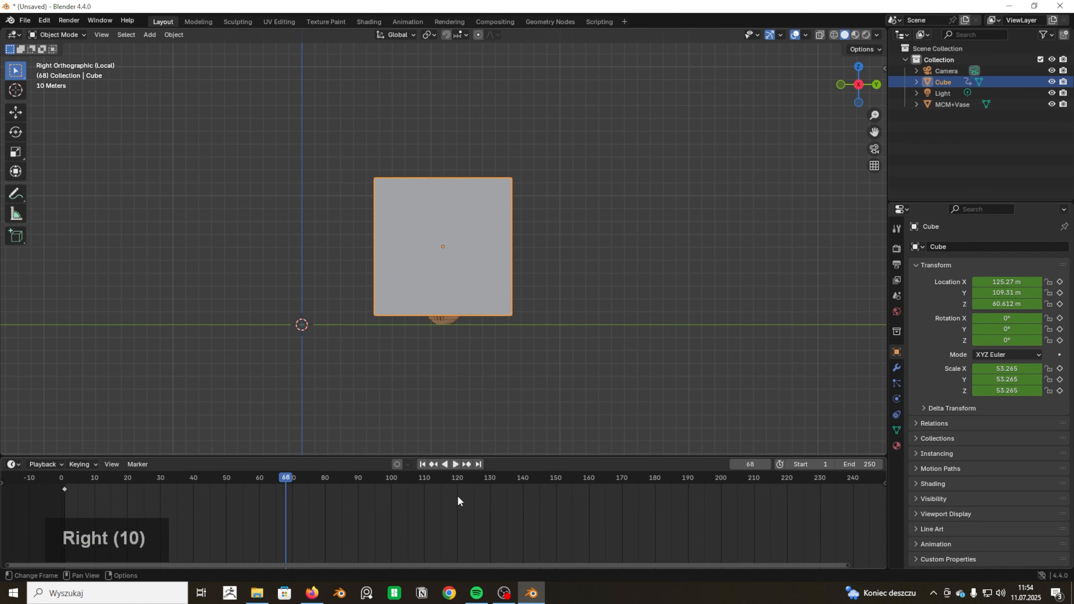
pyautogui.scroll(2, 439, 325)
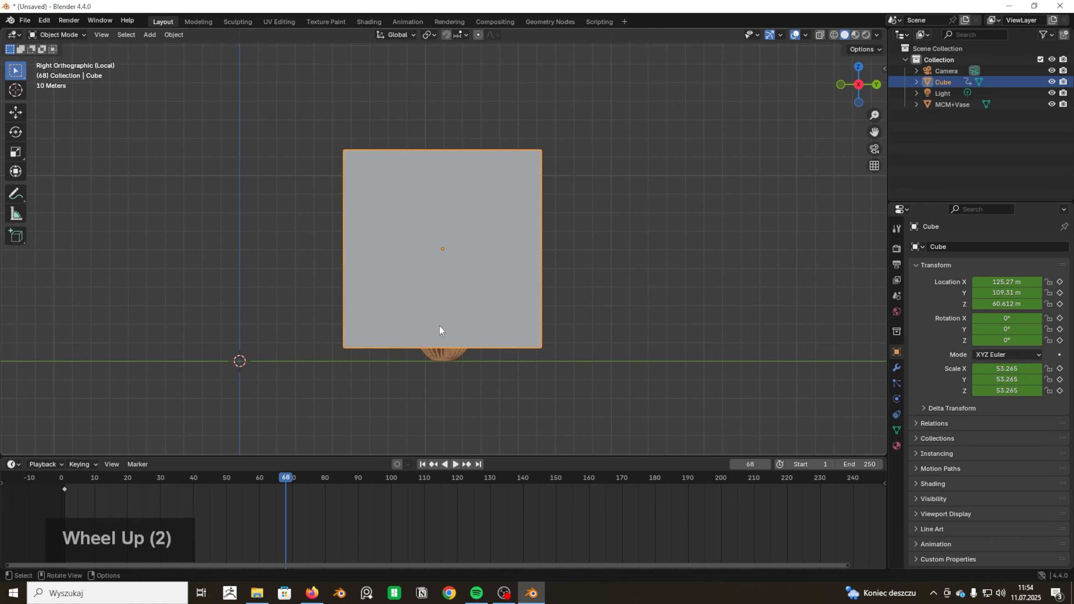
pyautogui.press('shift')
pyautogui.press('shift')
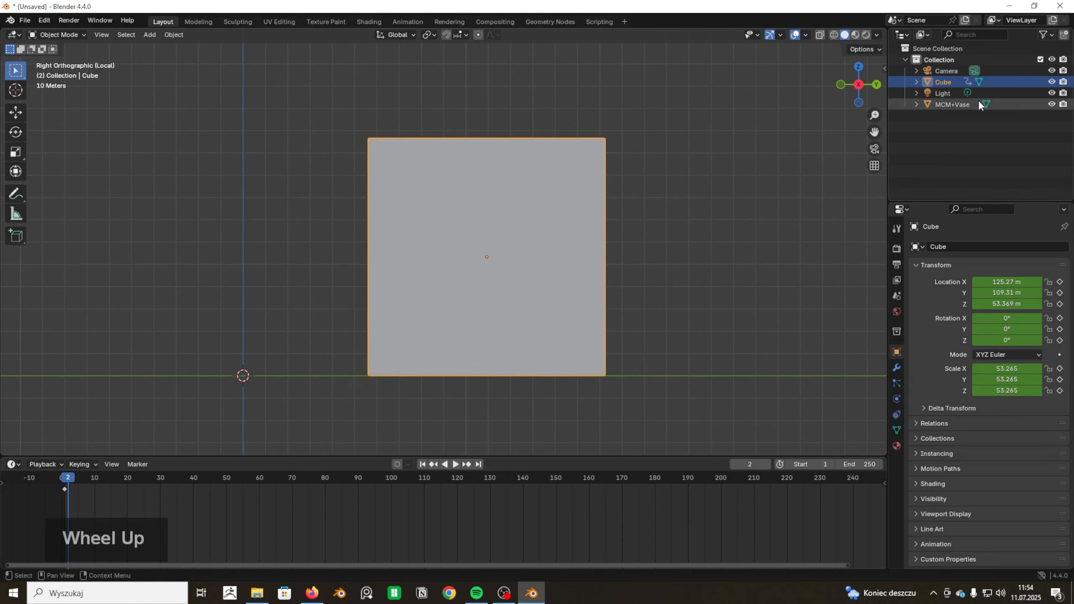
# Hide the cube in the viewport, select the vase and frame it in the Shading workspace.
pyautogui.click(1052, 82)
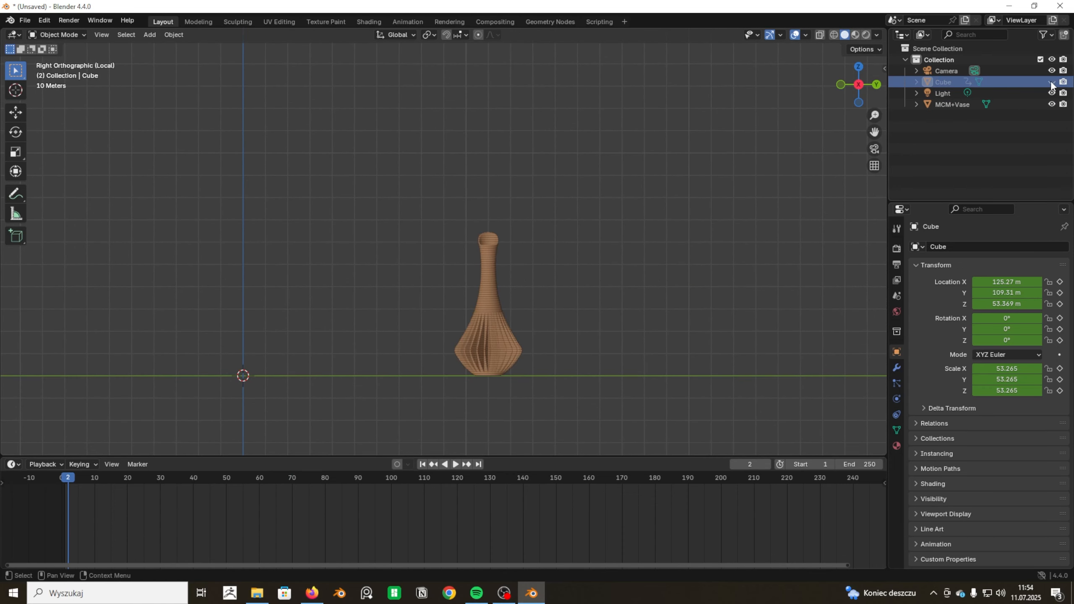
pyautogui.keyDown('shift'); pyautogui.moveTo(593, 335); pyautogui.dragTo(607, 341, button='middle'); pyautogui.keyUp('shift')
pyautogui.click(511, 326)
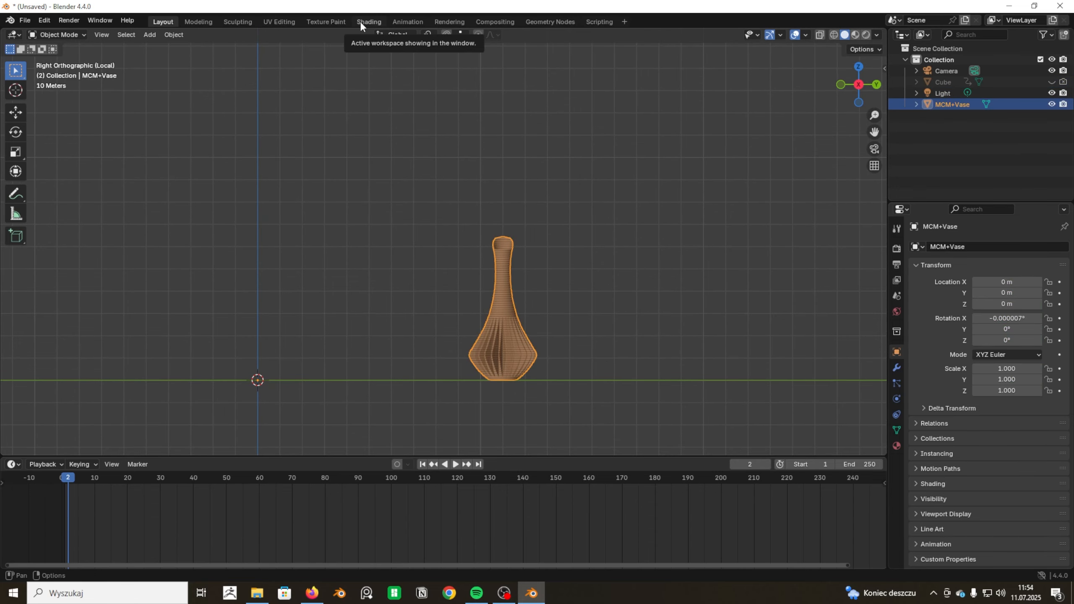
pyautogui.click(361, 23)
pyautogui.scroll(-18, 546, 269)
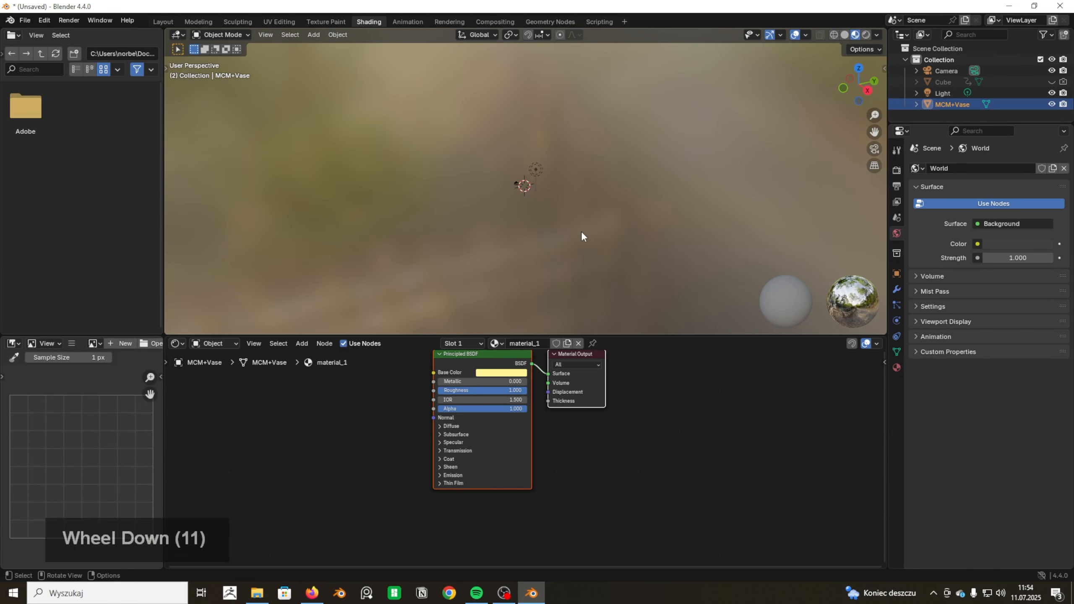
pyautogui.scroll(6, 584, 226)
pyautogui.press('KP_Decimal')
# Remove the vase's first five material slots so that only material_6 is left.
pyautogui.click(897, 367)
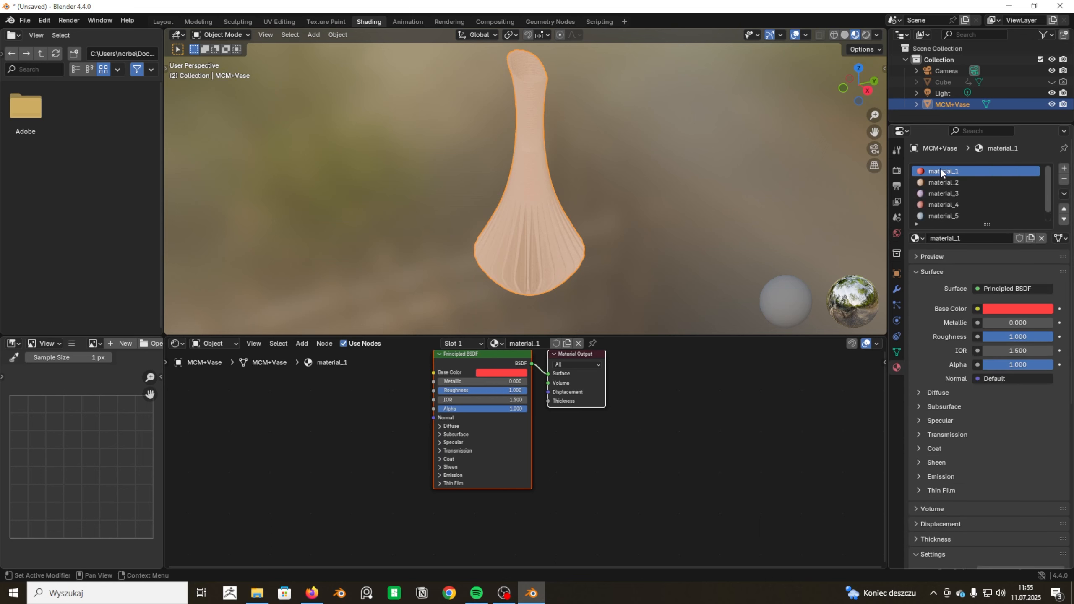
pyautogui.click(1063, 181)
pyautogui.click(1063, 181)
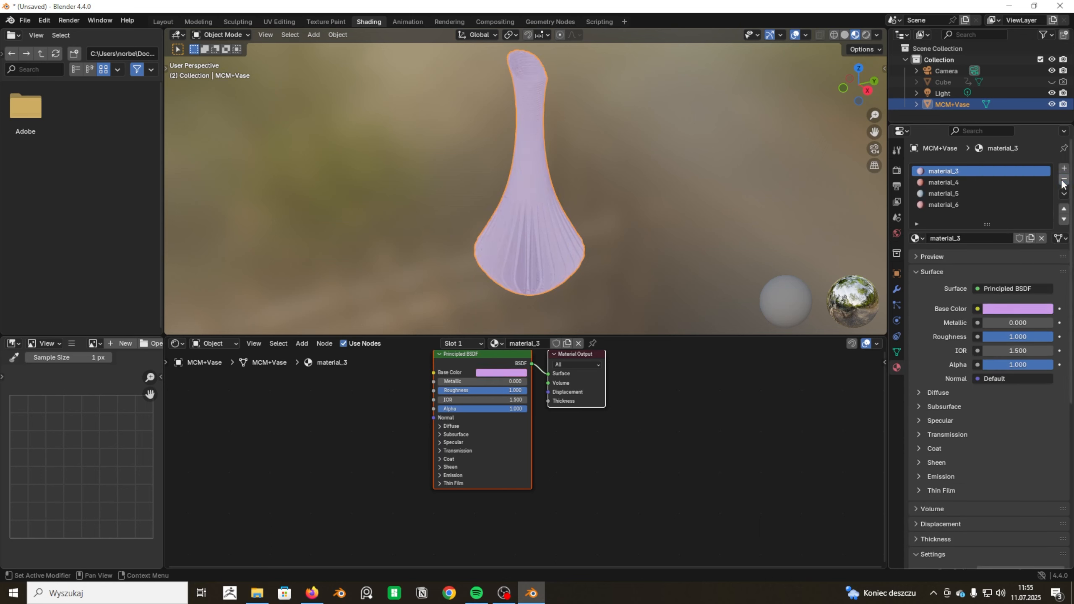
pyautogui.click(1063, 181)
pyautogui.click(1063, 181)
pyautogui.click(1063, 180)
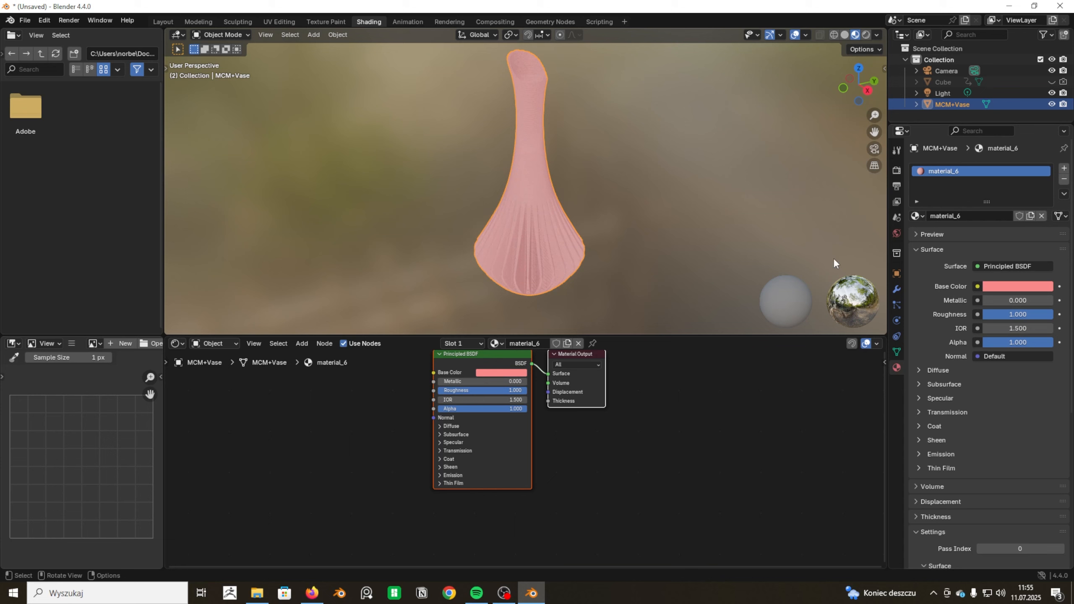
# Give the vase material a pink base color of #F800B4, a Metallic value of 0.336 and a Roughness of 0.782.
pyautogui.click(497, 376)
pyautogui.moveTo(521, 293); pyautogui.dragTo(540, 284)
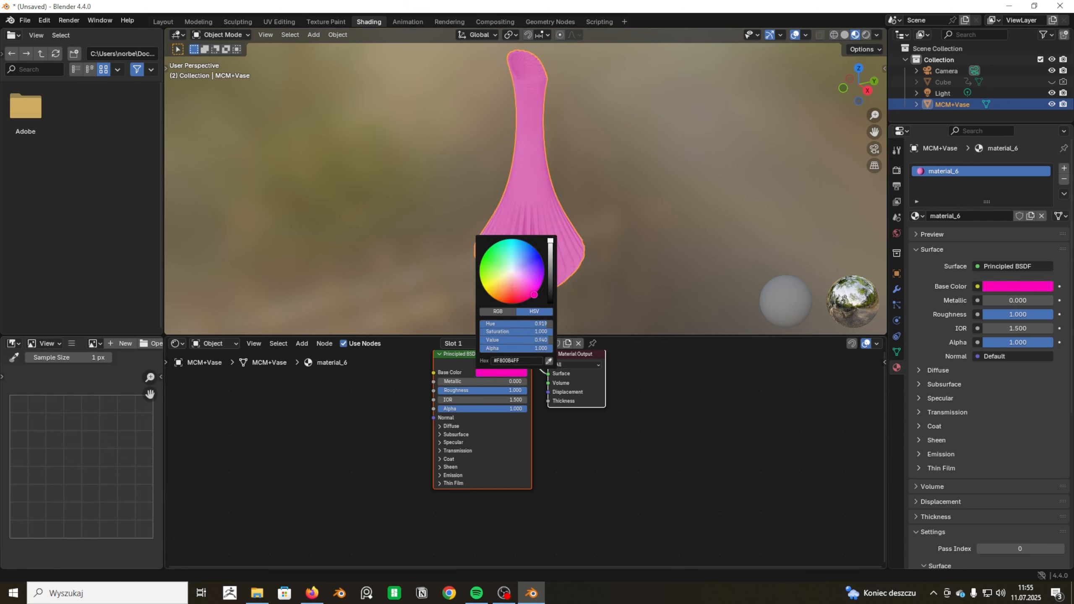
pyautogui.moveTo(466, 381); pyautogui.dragTo(508, 393)
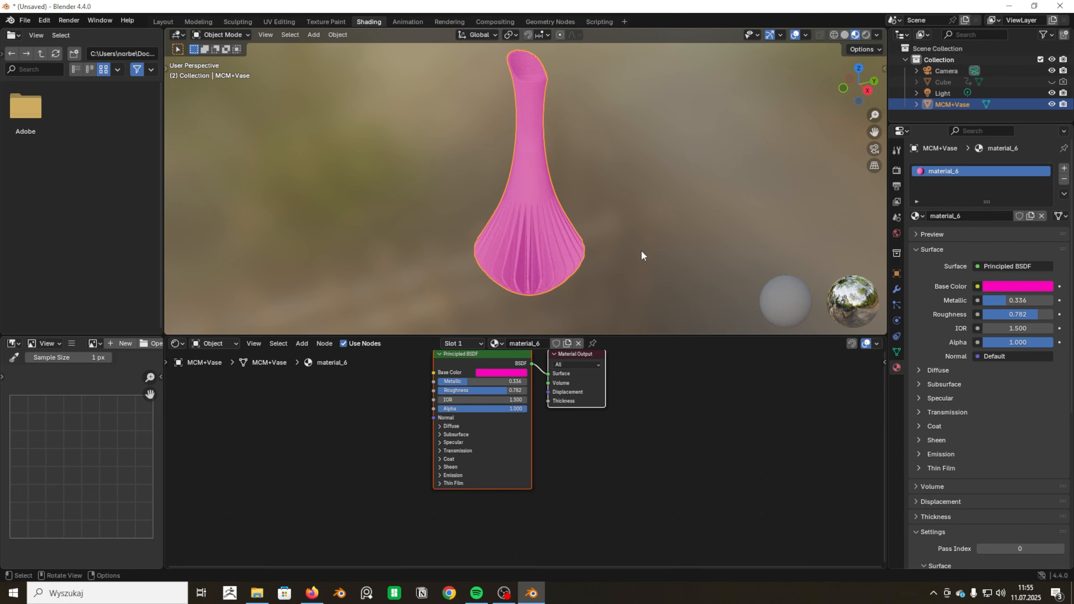
# Check the vase in Rendered viewport shading and return to Material Preview.
pyautogui.click(866, 34)
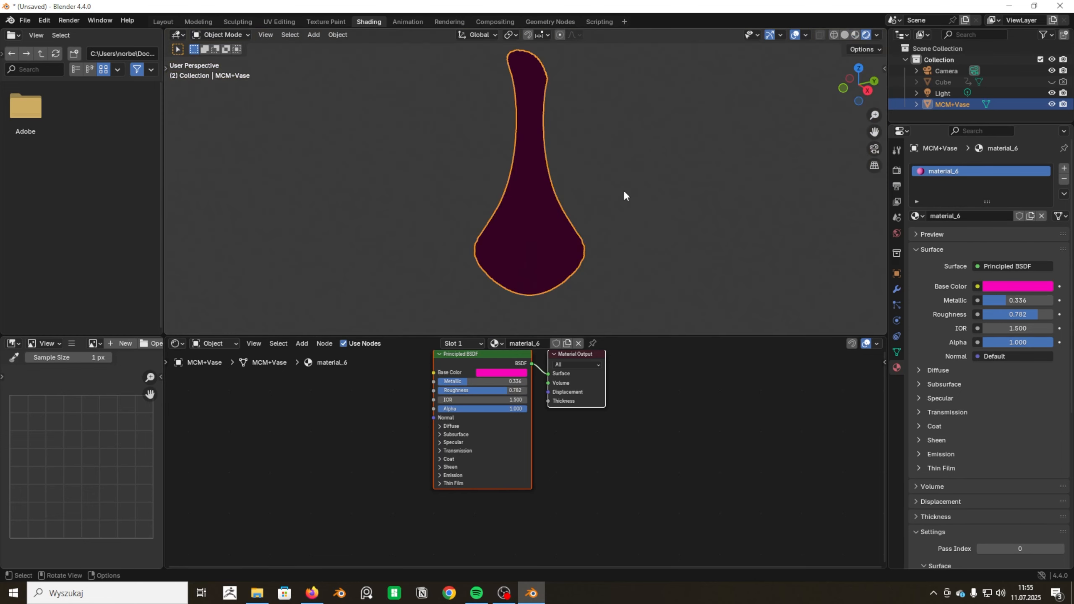
pyautogui.click(855, 34)
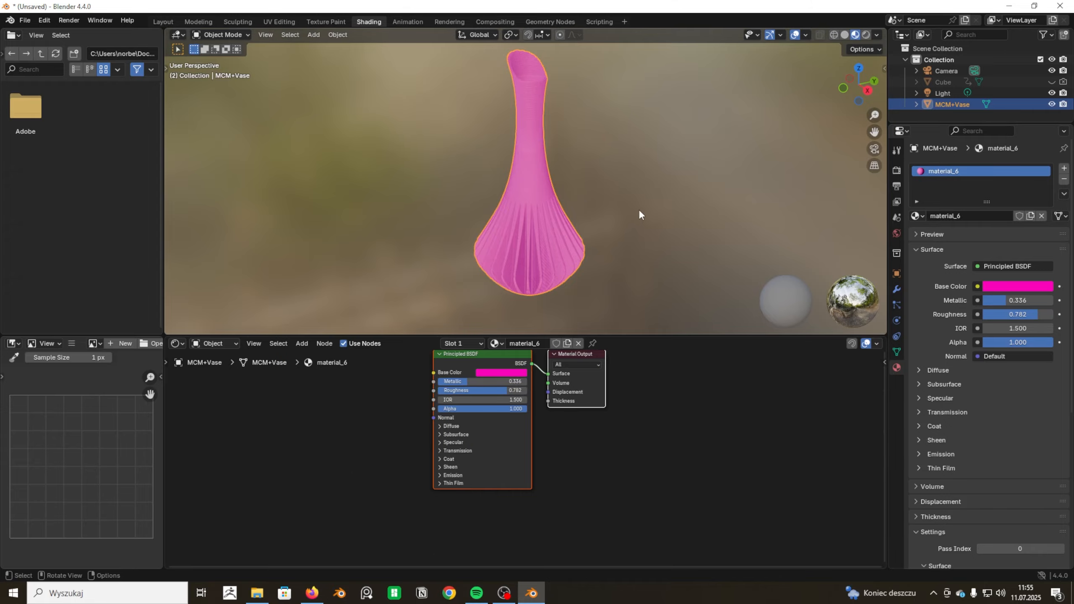
pyautogui.moveTo(640, 215); pyautogui.dragTo(580, 197, button='middle')
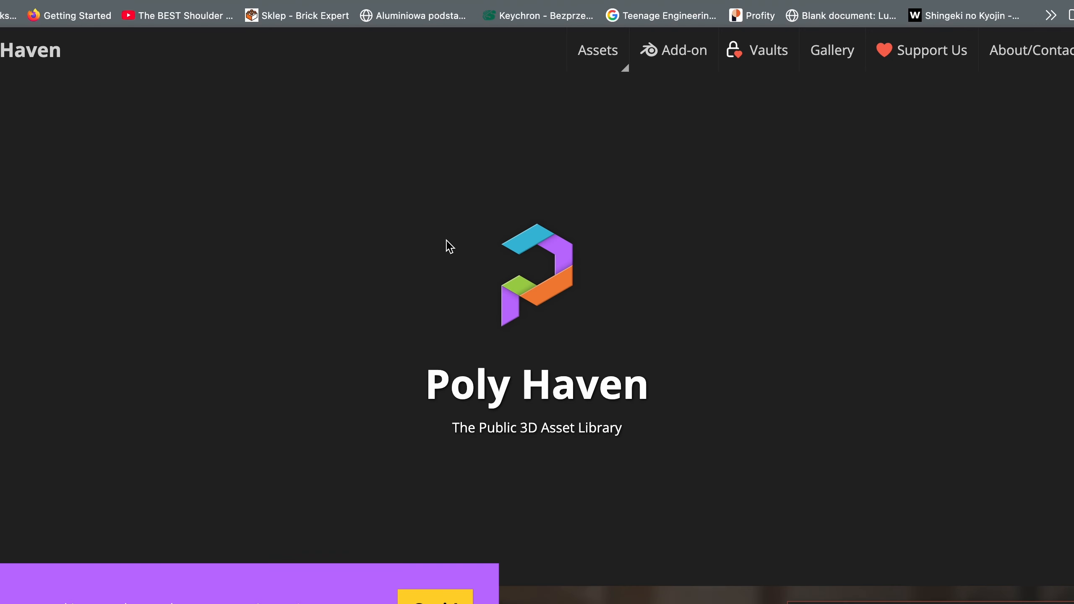
# Switch to Poly Haven in the browser and browse its HDRIs filtered to the Indoor category.
pyautogui.scroll(-15, 446, 242)
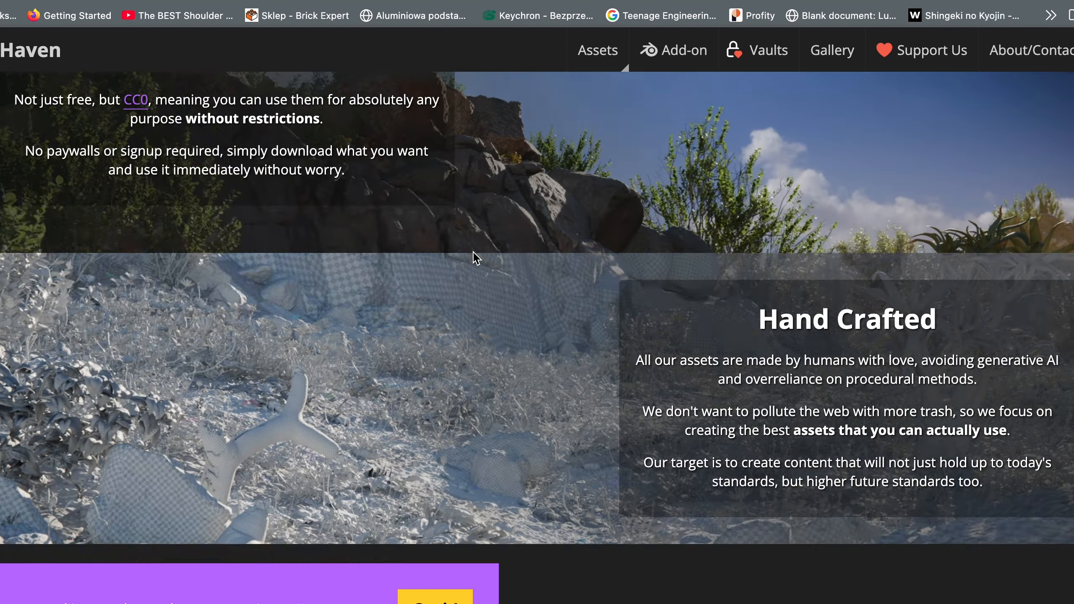
pyautogui.scroll(15, 474, 254)
pyautogui.moveTo(603, 50)
pyautogui.click(571, 100)
pyautogui.click(435, 597)
pyautogui.scroll(-8, 338, 406)
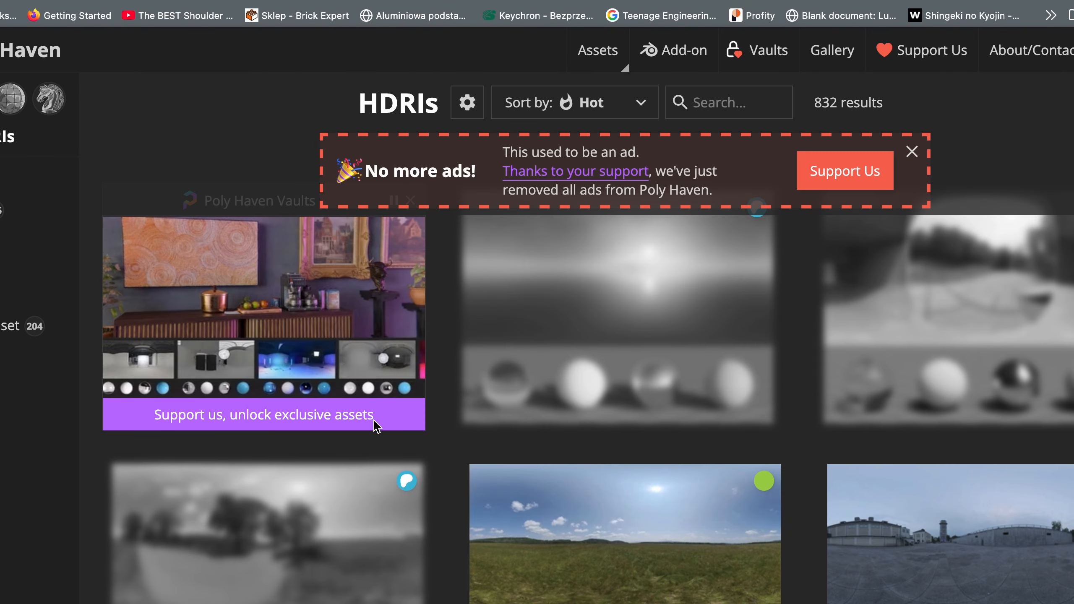
pyautogui.scroll(10, 491, 423)
pyautogui.click(486, 211)
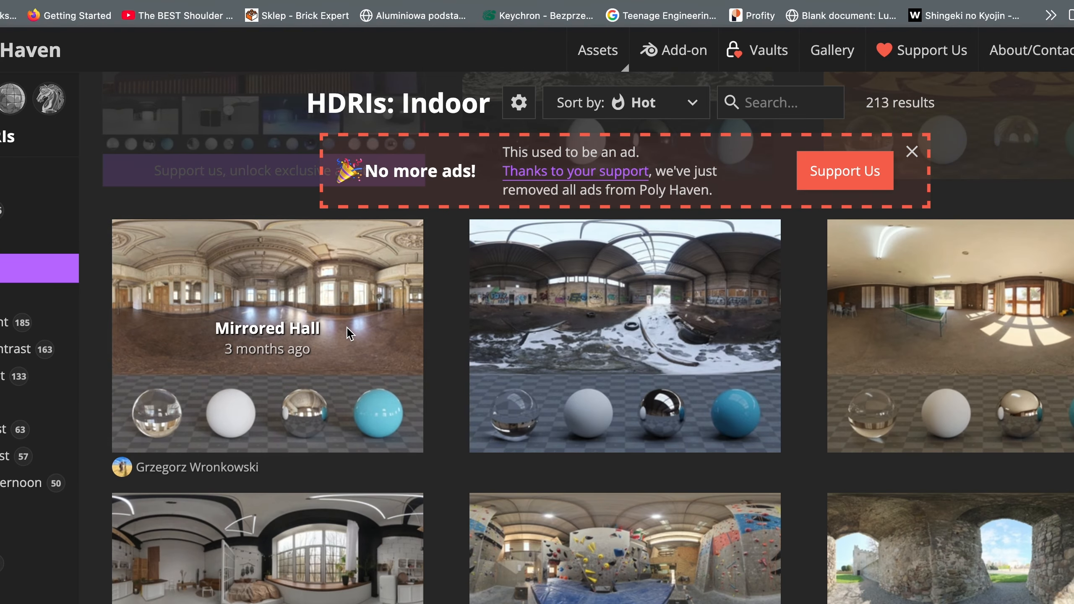
# Open the Mirrored Hall HDRI and download it as EXR at 1K resolution.
pyautogui.click(254, 334)
pyautogui.click(907, 104)
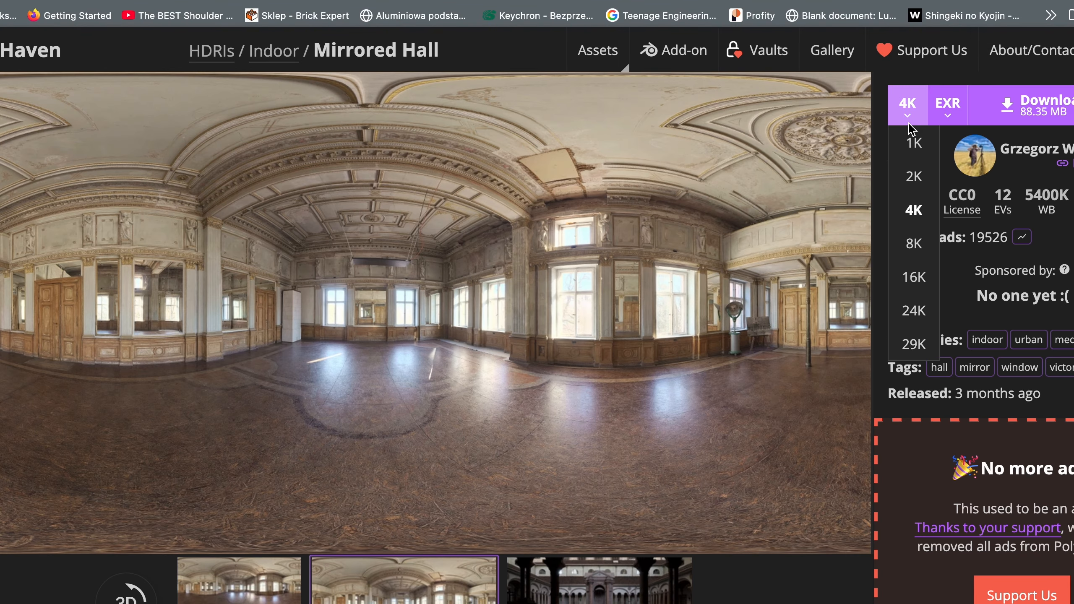
pyautogui.click(909, 140)
pyautogui.click(1036, 104)
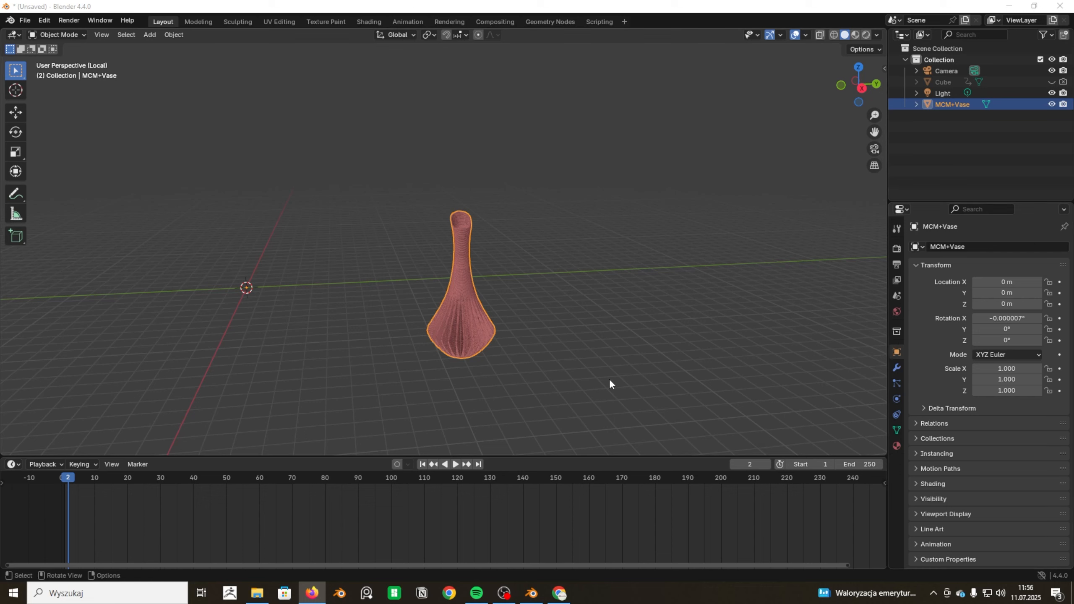
# Switch back to Blender and use the empty_warehouse_01_1k HDRI as an environment texture for the World color.
pyautogui.click(897, 312)
pyautogui.click(986, 321)
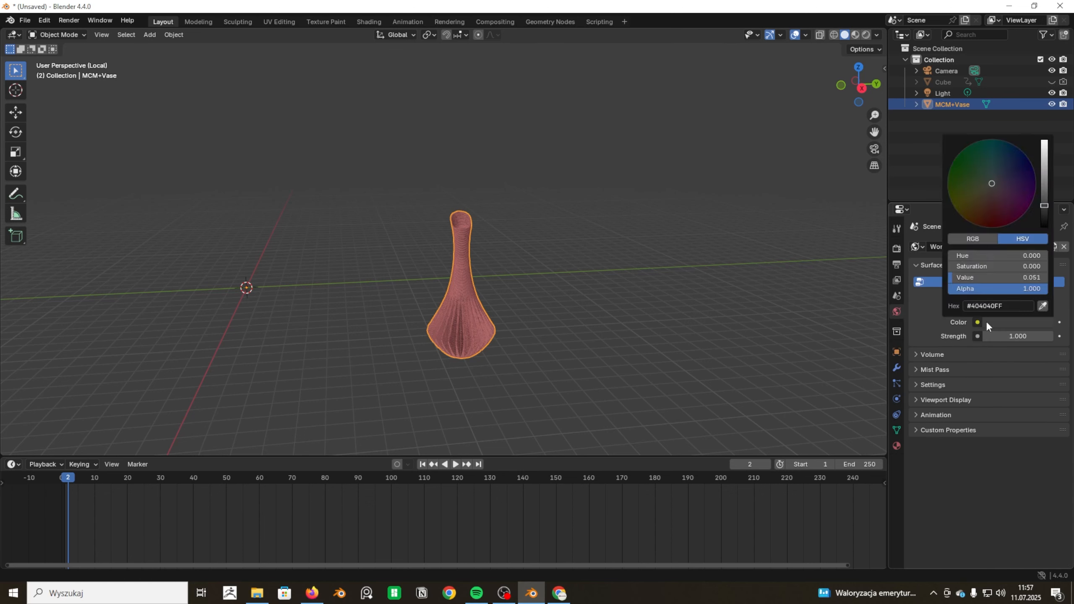
pyautogui.click(980, 323)
pyautogui.click(977, 324)
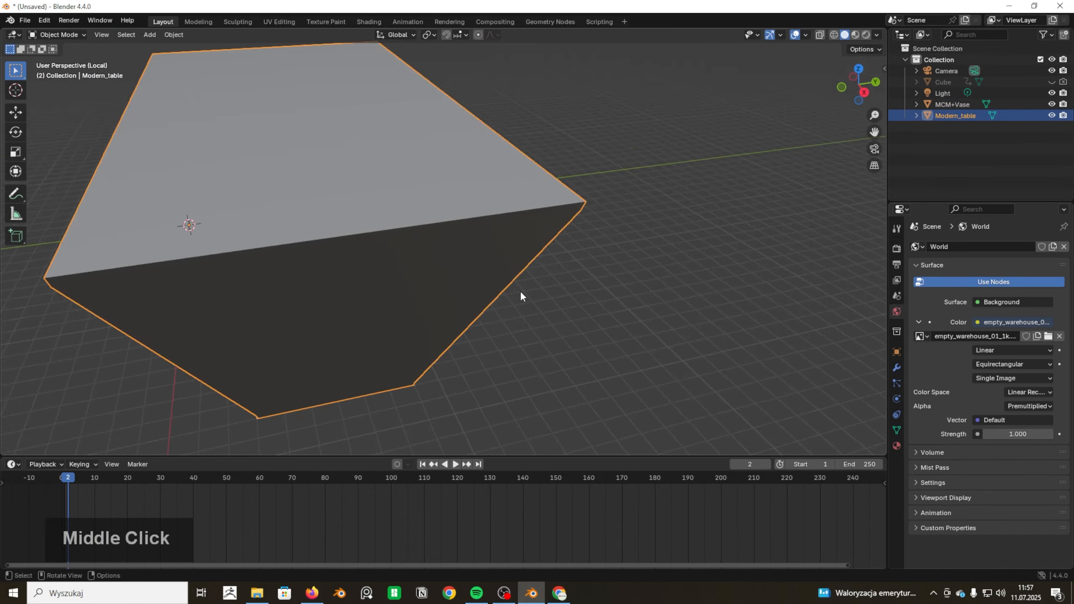
# Move Modern_table beneath the vase and raise it about 13.36 m along Z until its top meets the vase's base.
pyautogui.moveTo(520, 295); pyautogui.dragTo(450, 352, button='middle')
pyautogui.press('g')
pyautogui.click(541, 363)
pyautogui.click(858, 88)
pyautogui.press('g')
pyautogui.press('z')
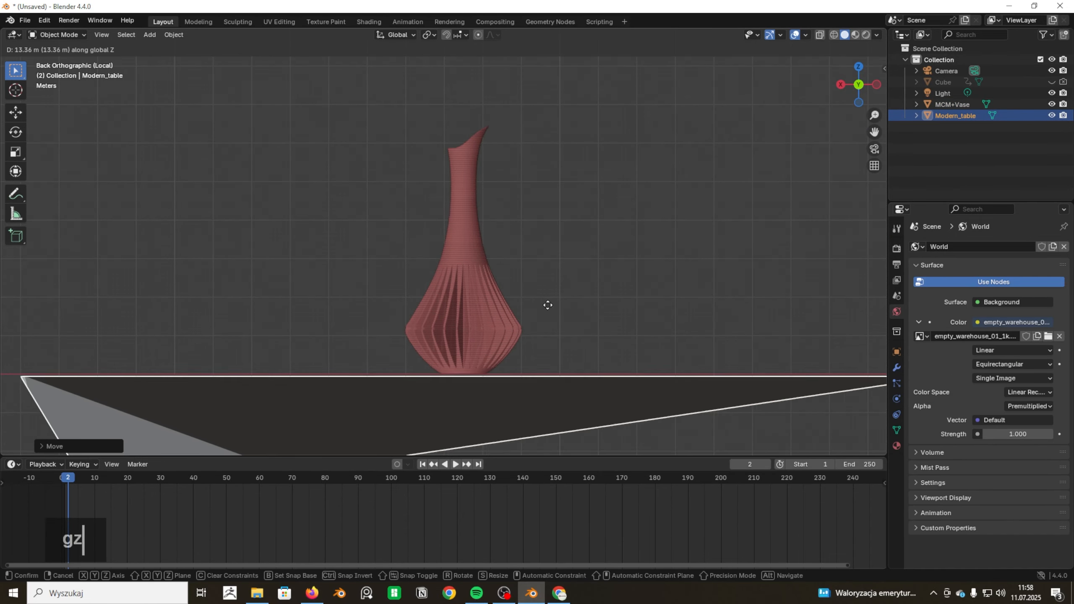
pyautogui.click(546, 304)
# Import the mk3_bed model, place it on the table under the vase and scale it to about 0.97.
pyautogui.moveTo(547, 304); pyautogui.dragTo(497, 366, button='middle')
pyautogui.scroll(-4, 494, 363)
pyautogui.scroll(1, 490, 360)
pyautogui.click(237, 250)
pyautogui.click(24, 20)
pyautogui.moveTo(72, 179)
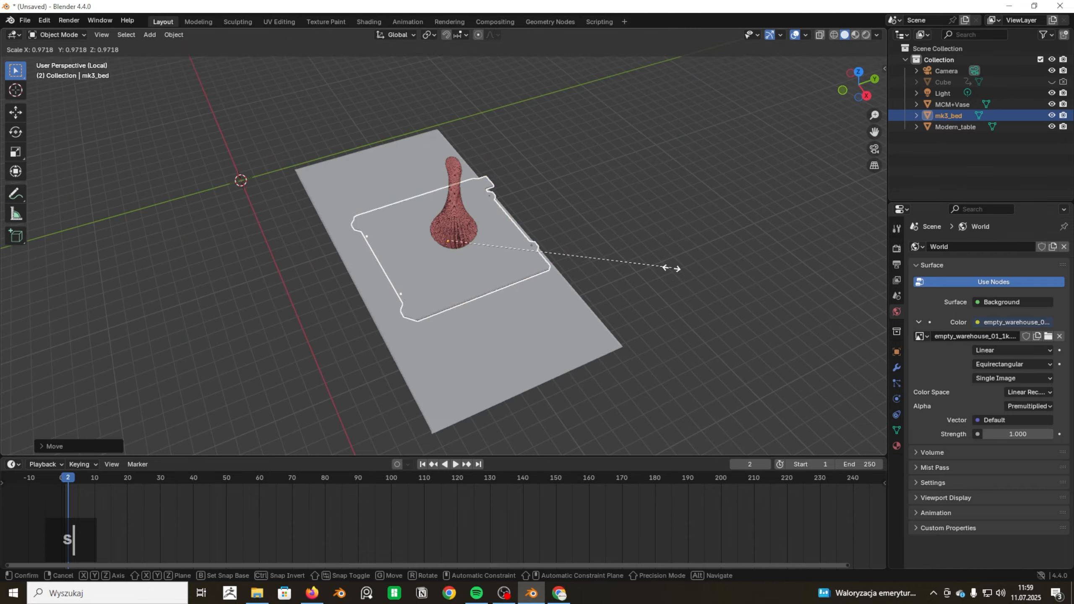
pyautogui.click(672, 268)
pyautogui.moveTo(671, 268); pyautogui.dragTo(600, 238, button='middle')
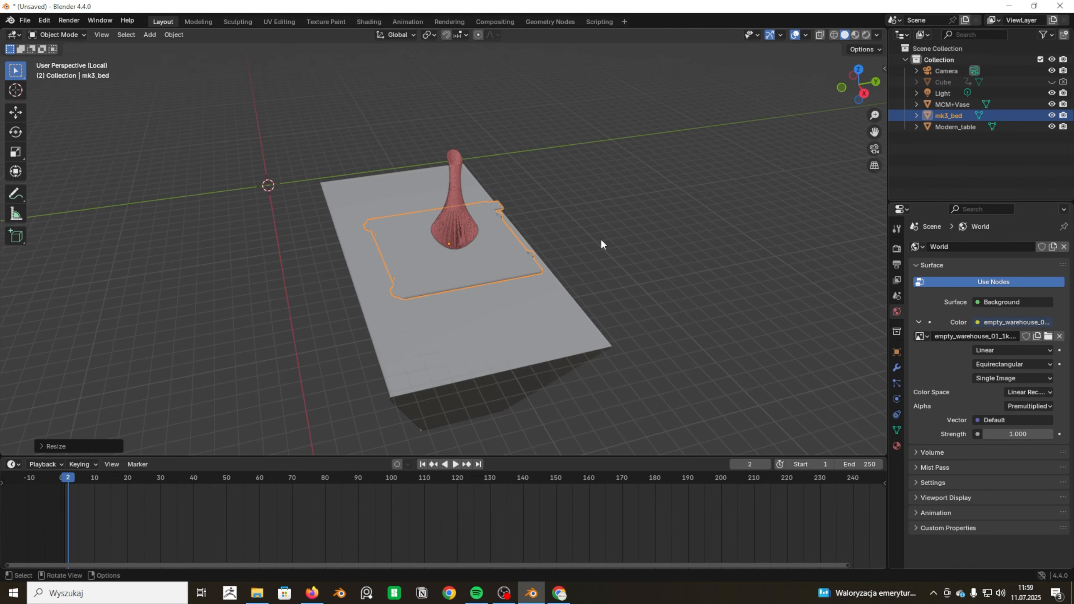
# Add a new material to mk3_bed in the Shading workspace and darken its base color to near black.
pyautogui.click(367, 24)
pyautogui.click(896, 367)
pyautogui.click(933, 216)
pyautogui.click(489, 373)
pyautogui.moveTo(525, 292); pyautogui.dragTo(529, 301)
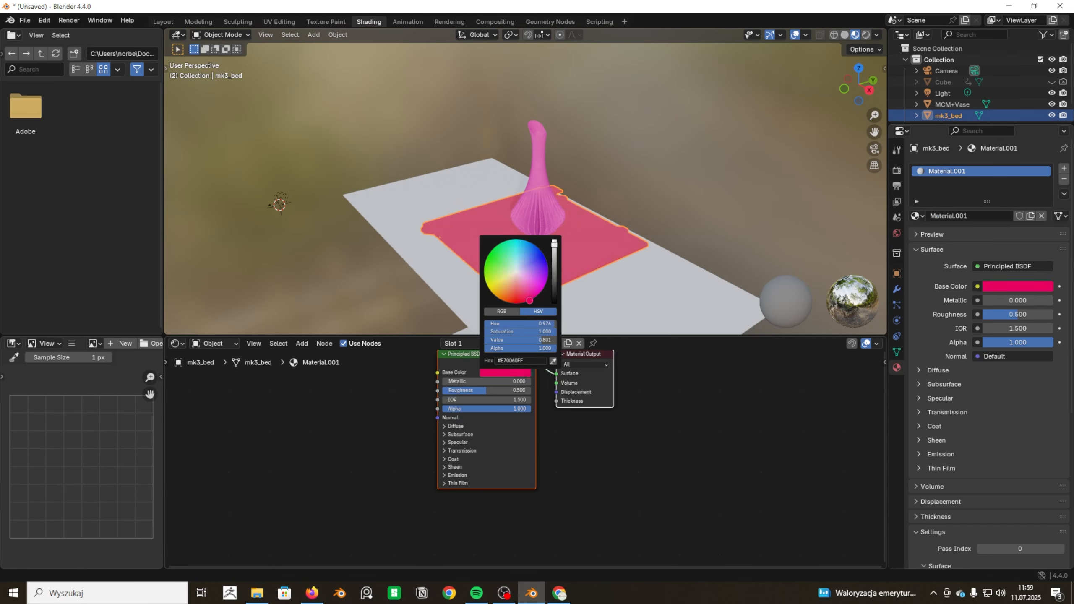
pyautogui.click(554, 301)
# Select the table and give its material a darkened red base color.
pyautogui.click(560, 312)
pyautogui.moveTo(549, 296); pyautogui.dragTo(560, 311, button='middle')
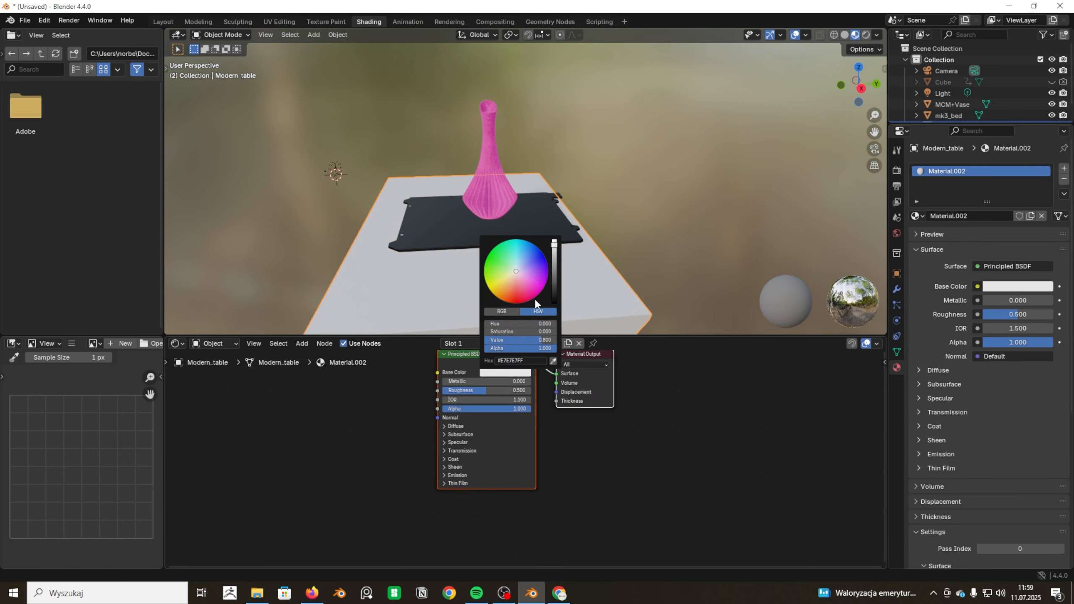
pyautogui.click(535, 303)
pyautogui.moveTo(554, 244); pyautogui.dragTo(554, 279)
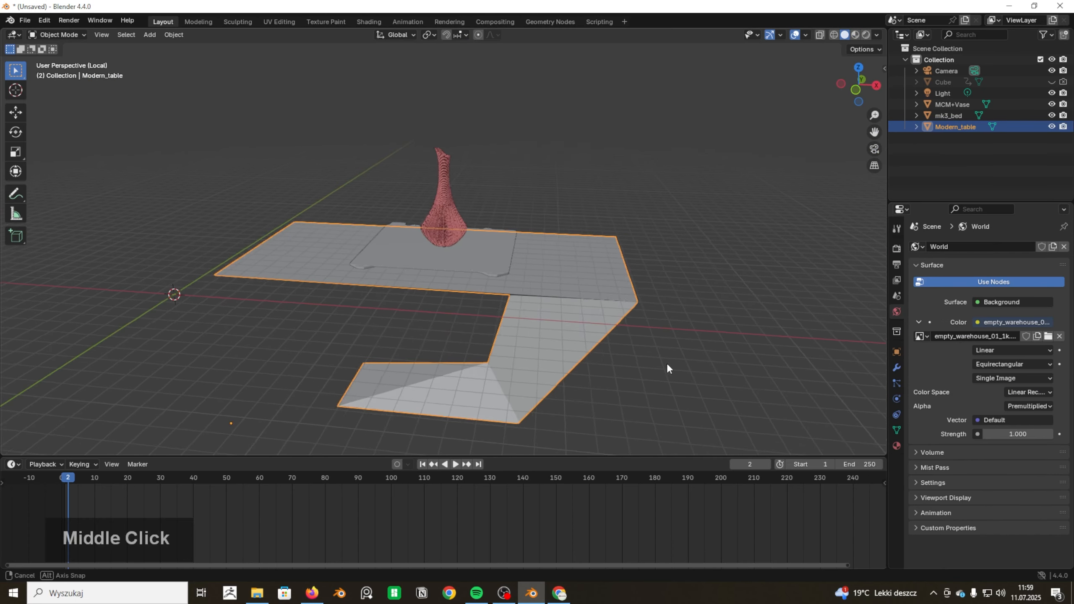
# Select the camera, look through it and lock the camera to the view.
pyautogui.click(666, 337)
pyautogui.moveTo(667, 364); pyautogui.dragTo(673, 332, button='middle')
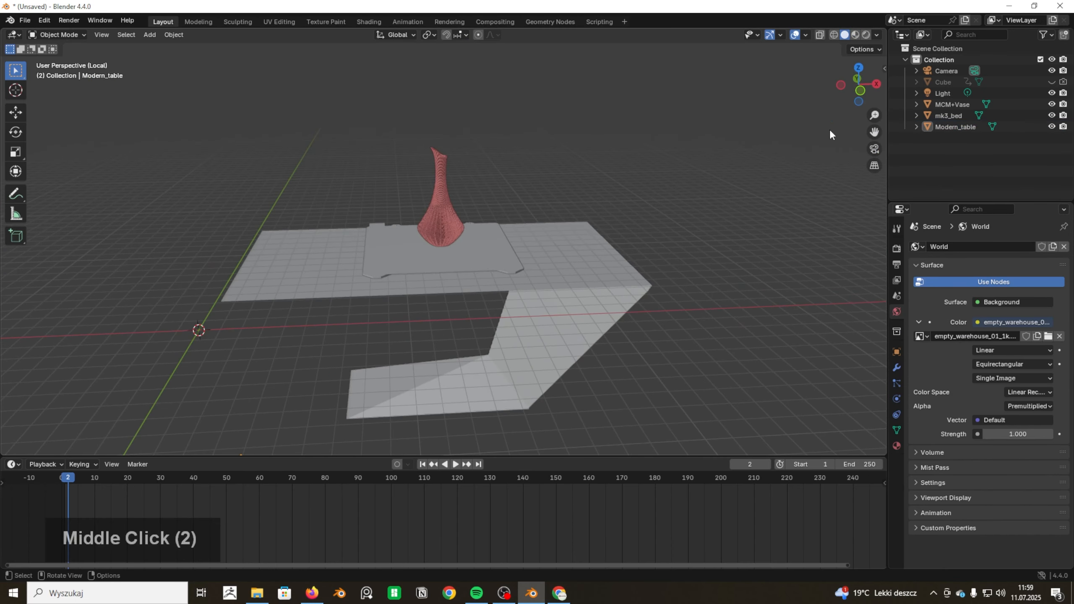
pyautogui.click(947, 71)
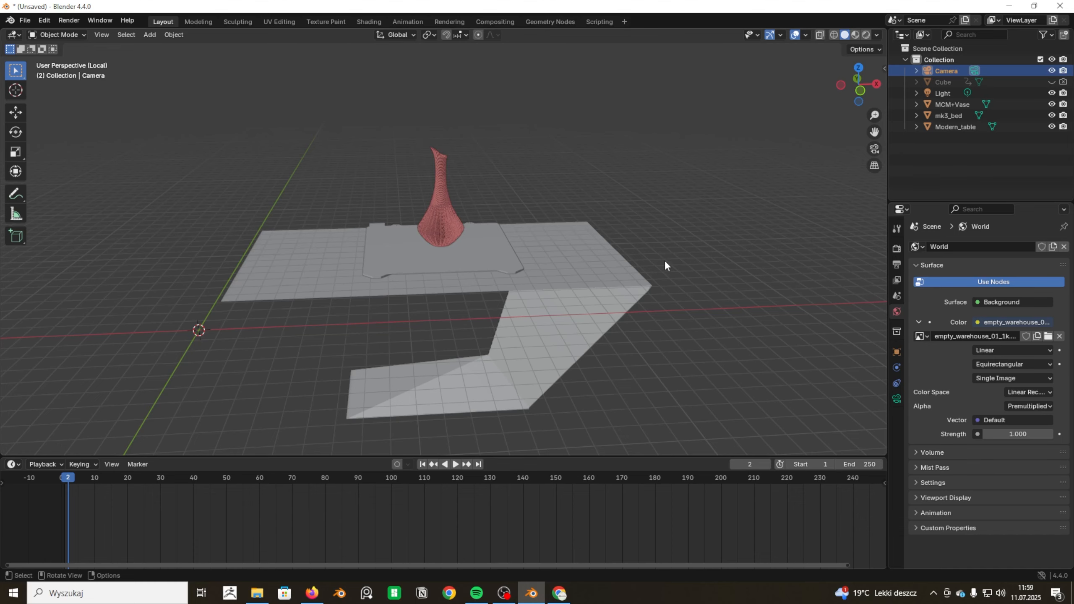
pyautogui.press('KP_0')
pyautogui.moveTo(531, 328); pyautogui.dragTo(630, 293, button='middle')
pyautogui.press('KP_0')
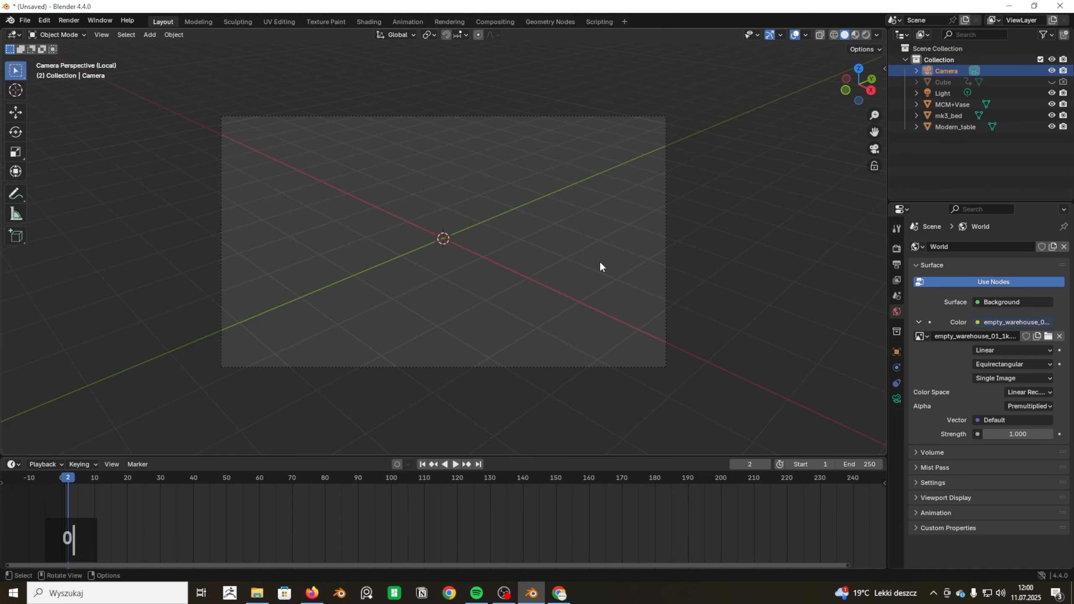
pyautogui.click(885, 69)
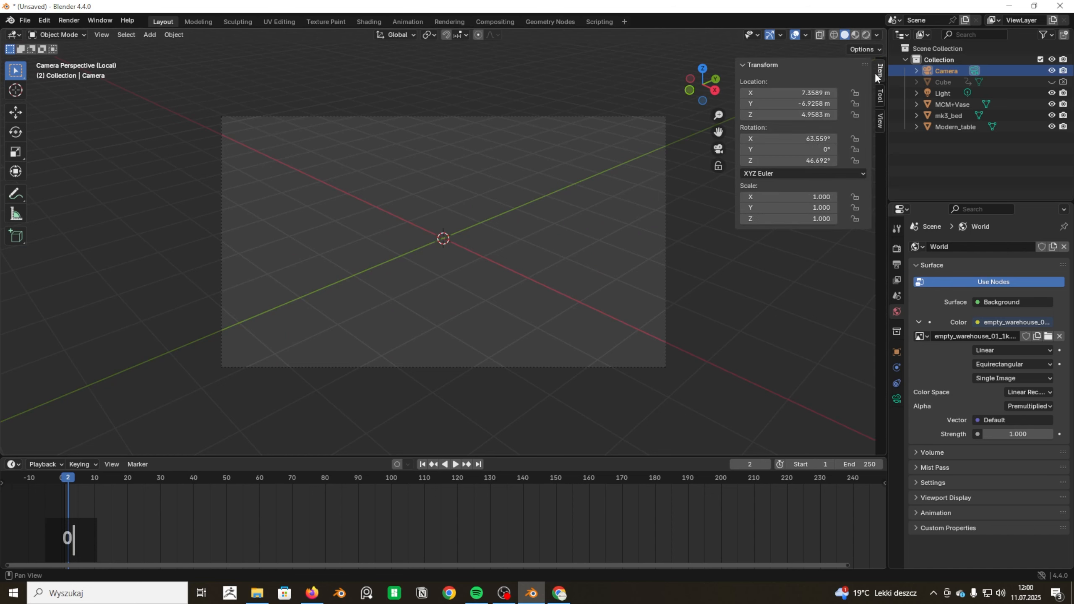
pyautogui.click(879, 120)
pyautogui.click(809, 217)
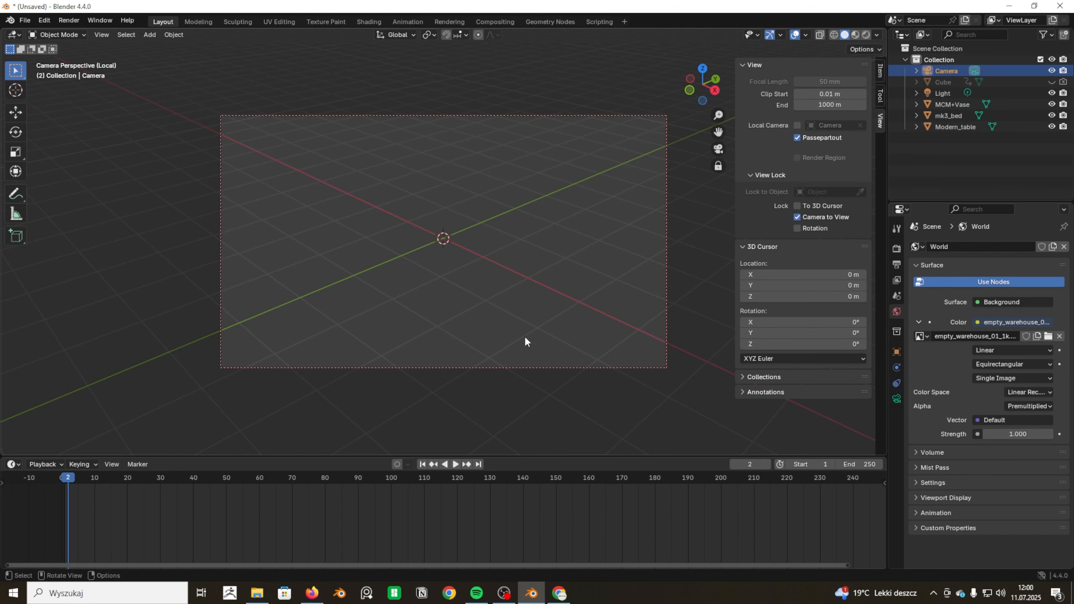
# Move the locked camera back towards the table and extend its Clip End to 303 m.
pyautogui.moveTo(524, 336); pyautogui.dragTo(549, 304, button='middle')
pyautogui.keyDown('shift'); pyautogui.middleClick(592, 260); pyautogui.keyUp('shift')
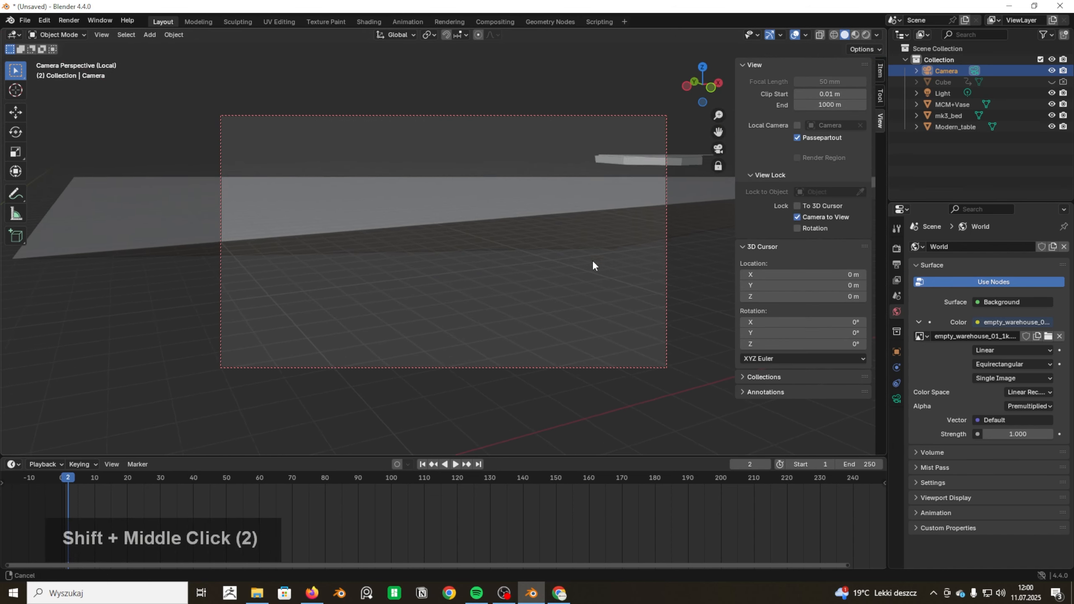
pyautogui.scroll(-3, 556, 257)
pyautogui.scroll(-13, 552, 250)
pyautogui.keyDown('shift'); pyautogui.moveTo(552, 251); pyautogui.dragTo(570, 234, button='middle'); pyautogui.keyUp('shift')
pyautogui.keyDown('shift'); pyautogui.hscroll(-1, 497, 310); pyautogui.keyUp('shift')
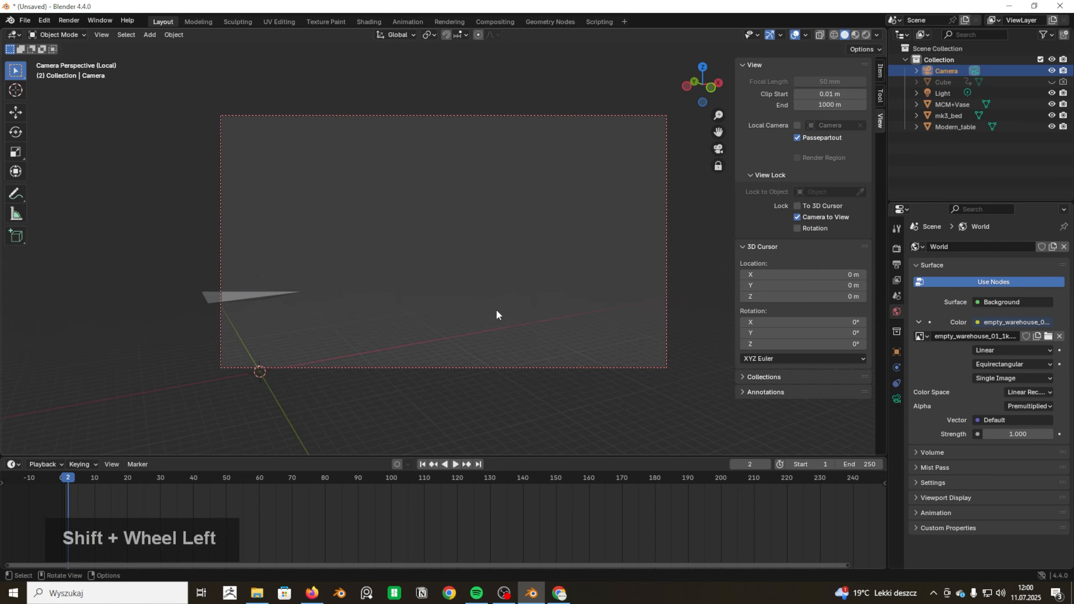
pyautogui.moveTo(497, 310); pyautogui.dragTo(414, 346, button='middle')
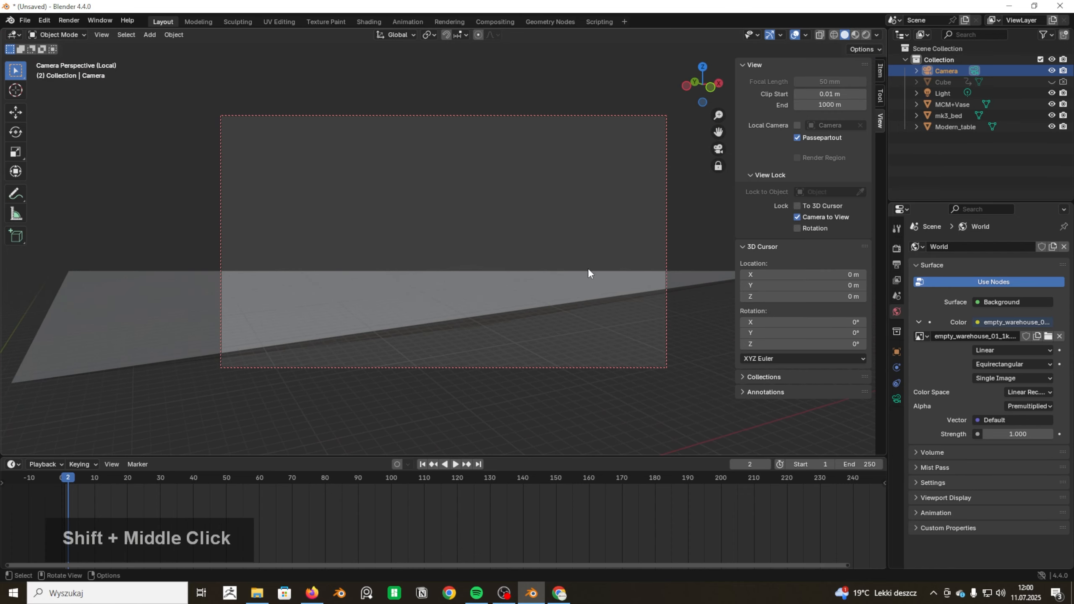
pyautogui.click(974, 70)
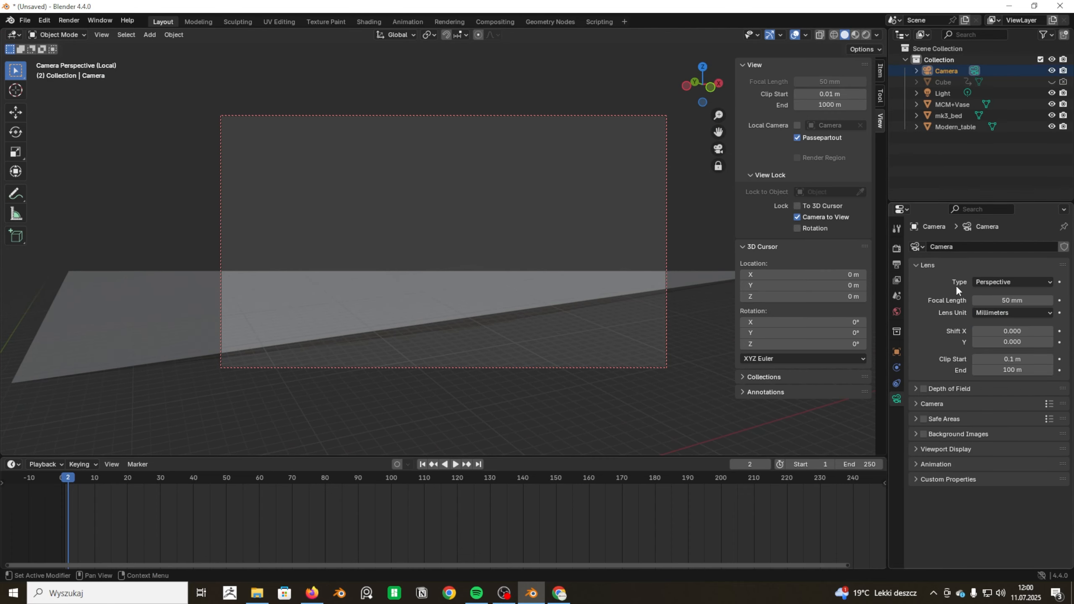
pyautogui.moveTo(1012, 369); pyautogui.dragTo(1055, 369)
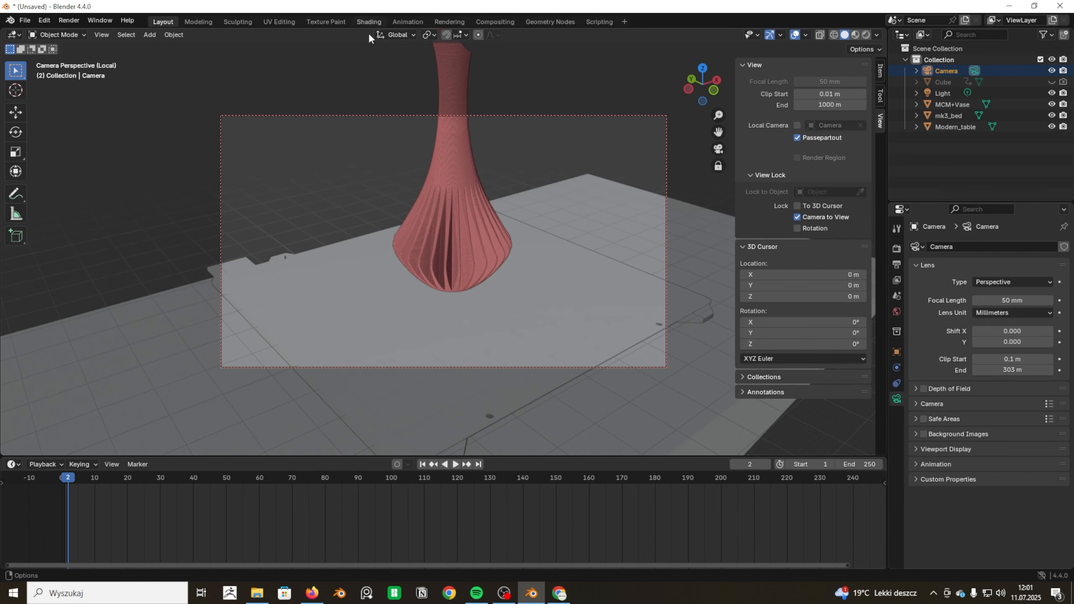
# Render a still image of the vase on the print bed from the camera.
pyautogui.click(69, 20)
pyautogui.click(72, 31)
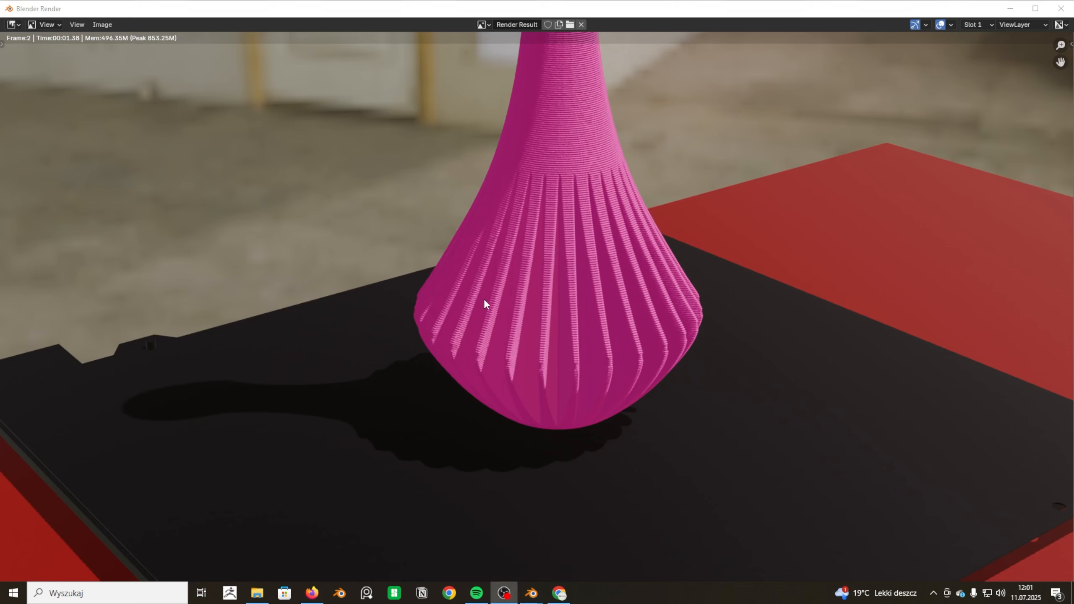
# Close the render result and return the timeline to frame 1.
pyautogui.click(457, 305)
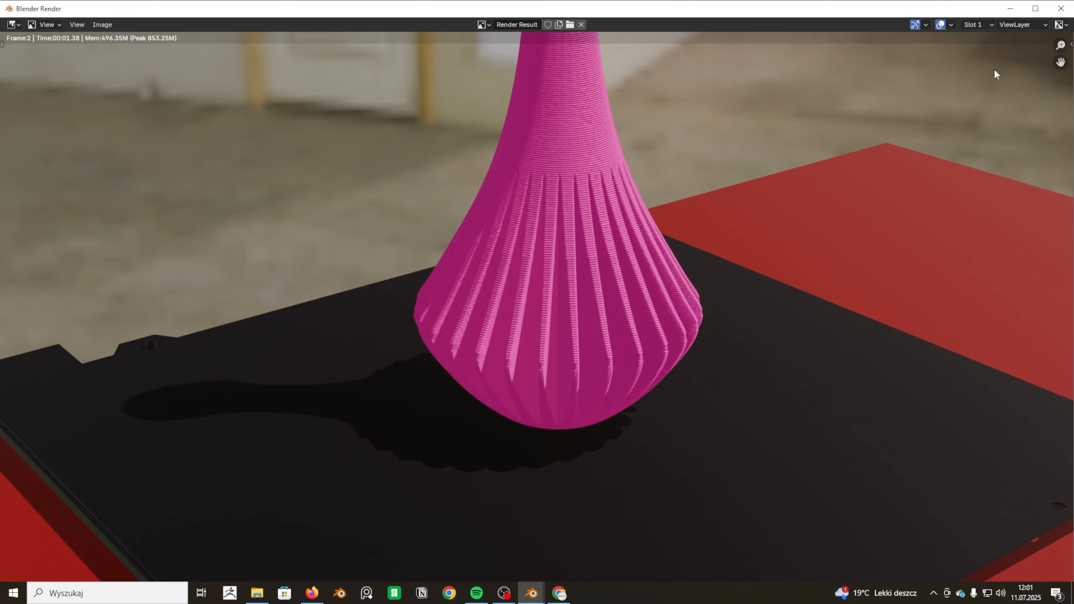
pyautogui.click(1060, 8)
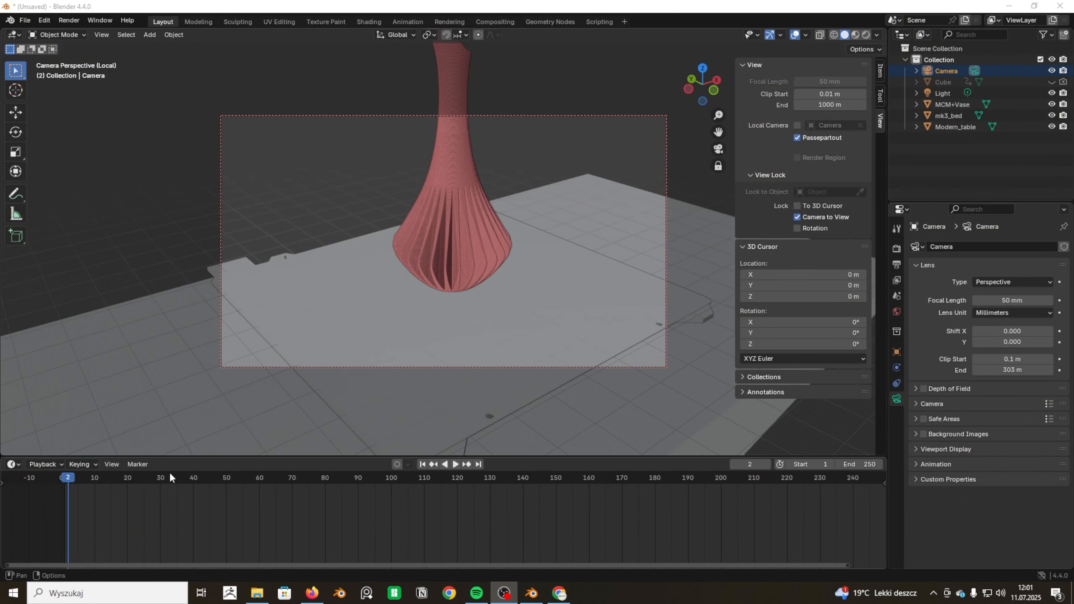
pyautogui.moveTo(69, 476); pyautogui.dragTo(65, 480)
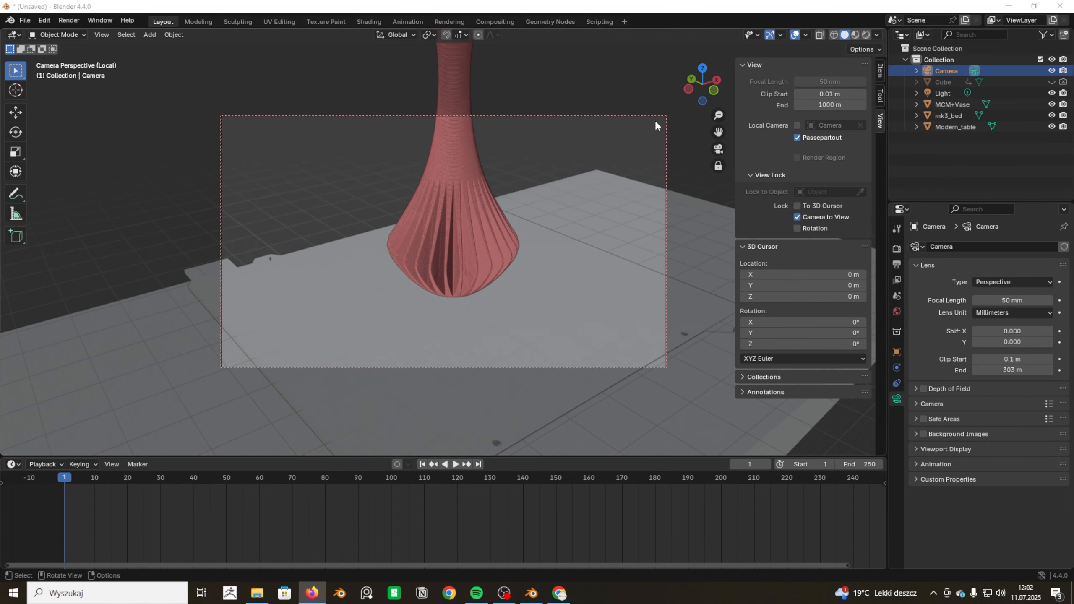
pyautogui.click(602, 6)
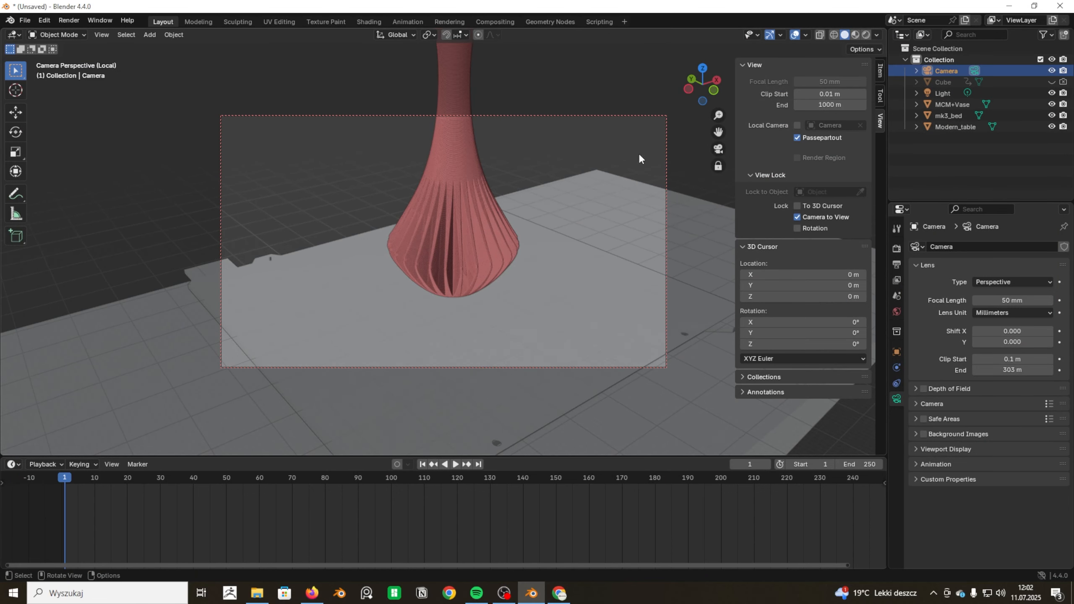
# Select the MCM+Vase object and open the choice of Generate modifiers for it.
pyautogui.click(954, 106)
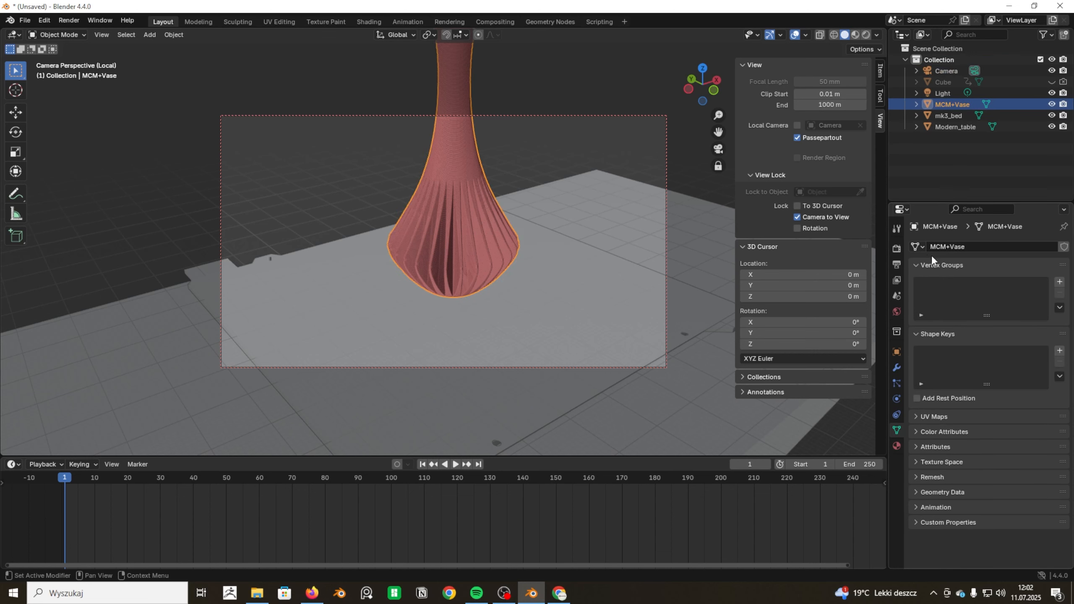
pyautogui.click(897, 368)
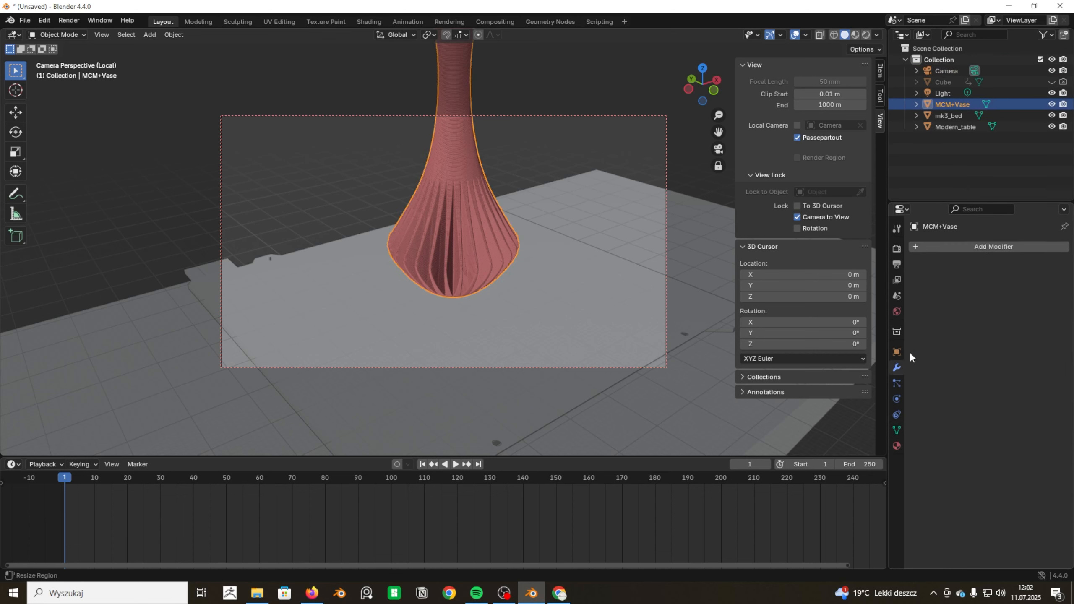
pyautogui.click(987, 248)
pyautogui.moveTo(948, 290)
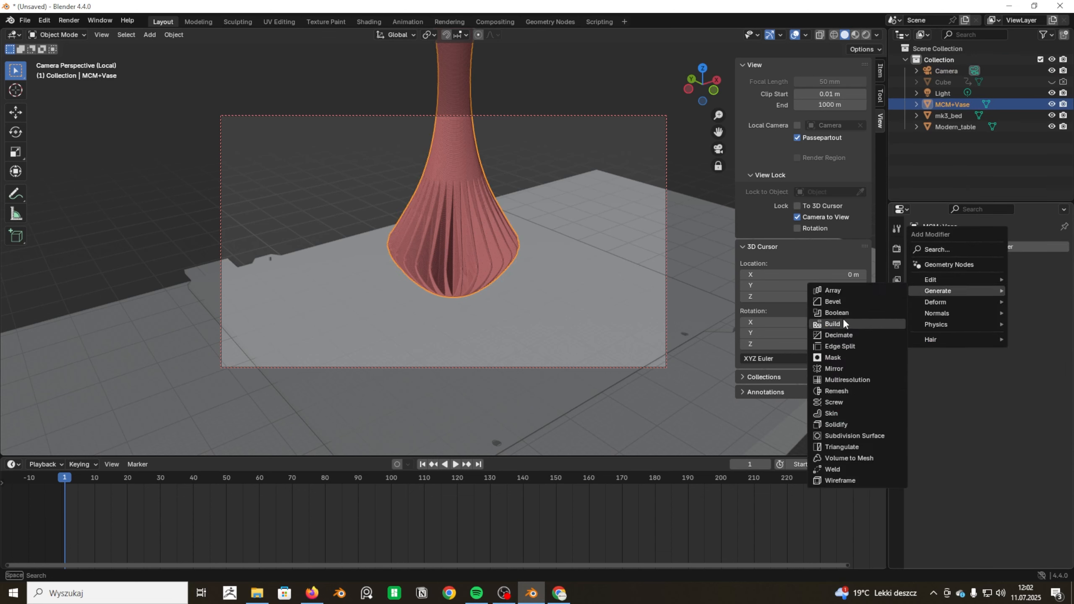